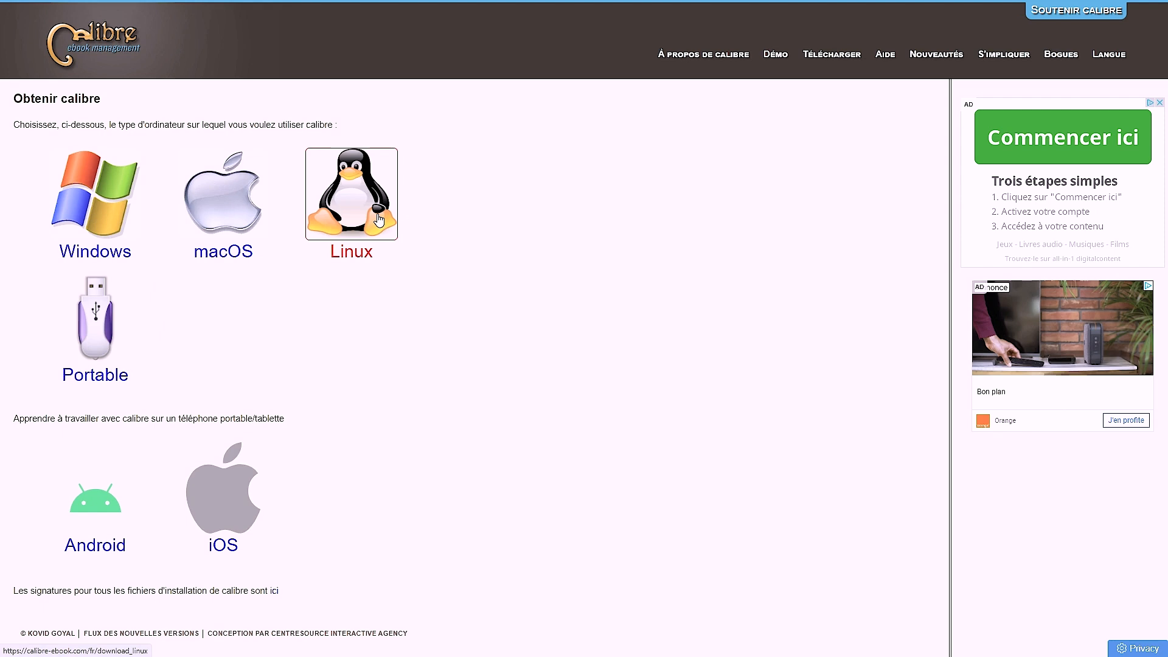
# - Download the 64-bit version of calibre for Windows and install it, accepting the licence terms and launching the program on finish
pyautogui.click(95, 195)
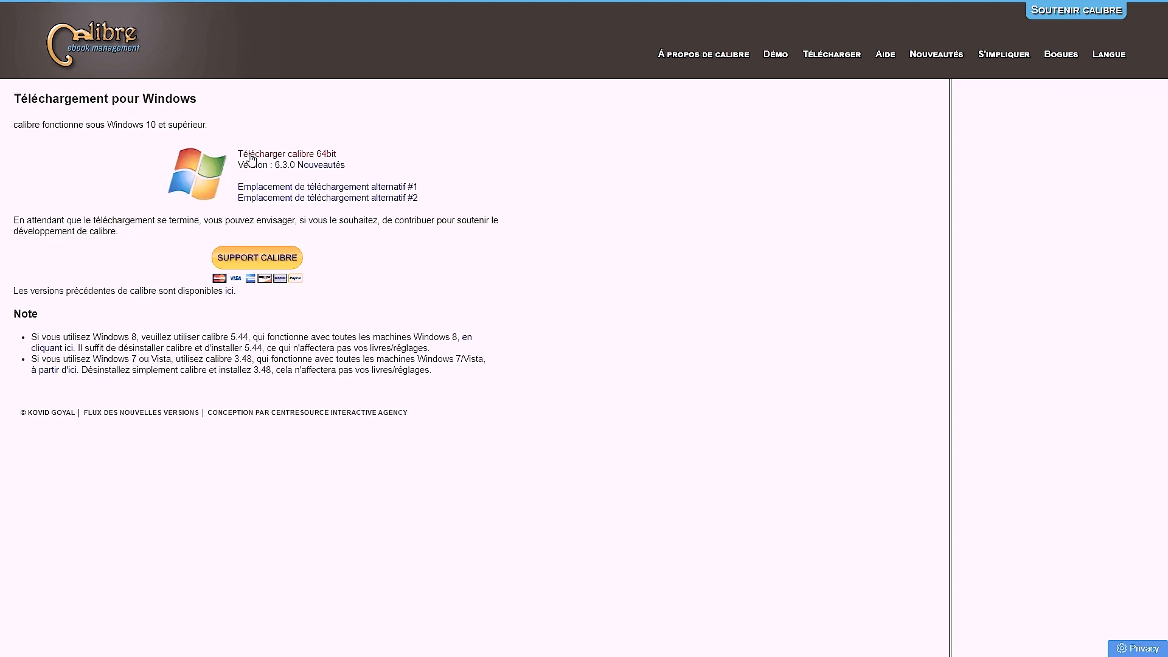
pyautogui.click(308, 156)
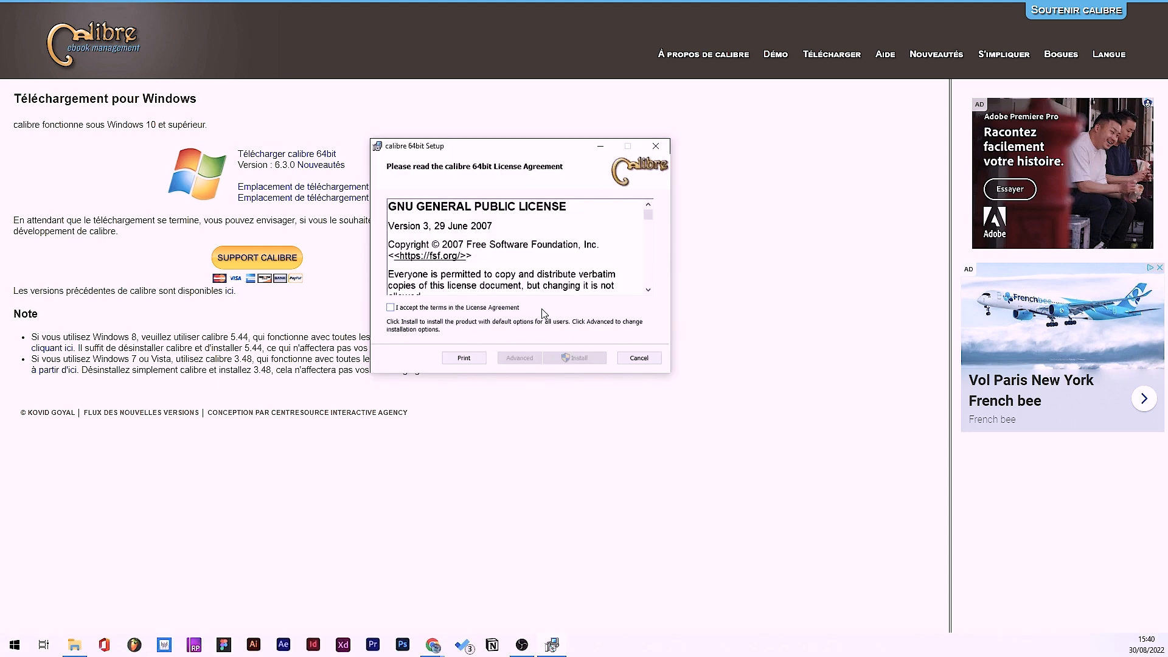
pyautogui.click(390, 308)
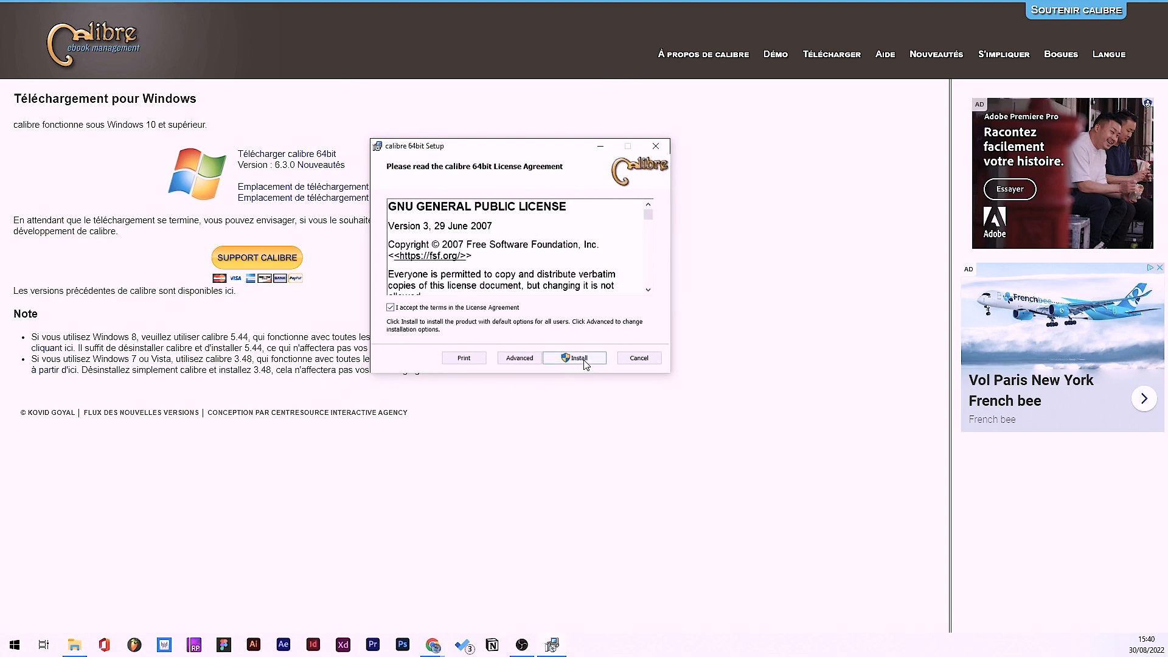
pyautogui.click(578, 358)
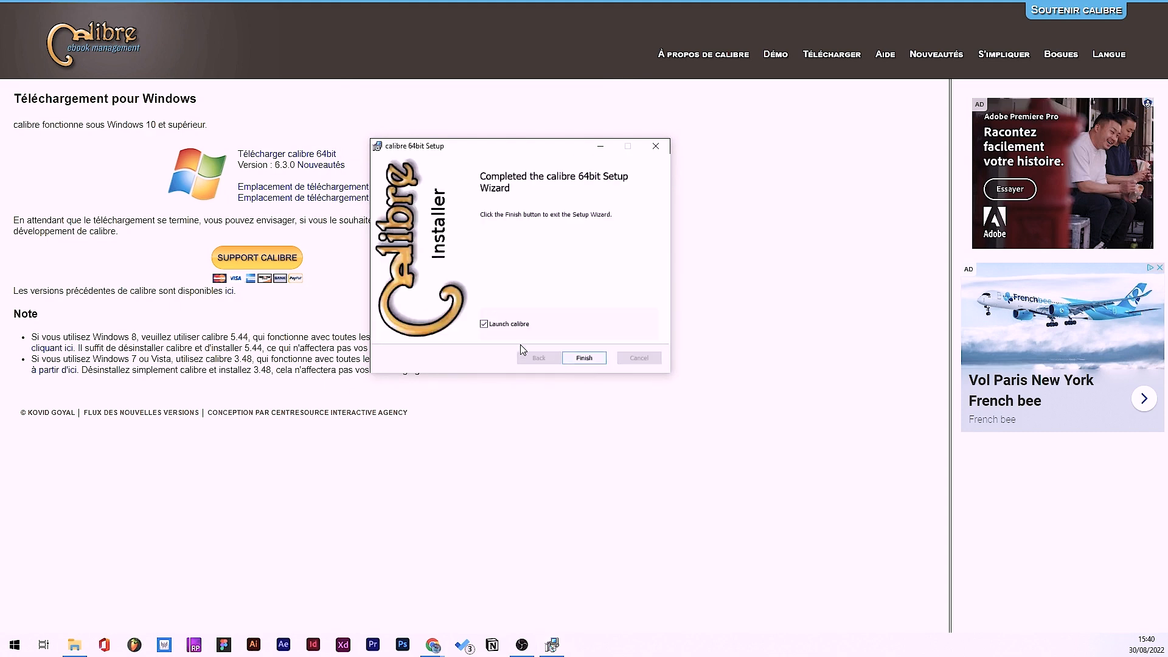
pyautogui.click(583, 358)
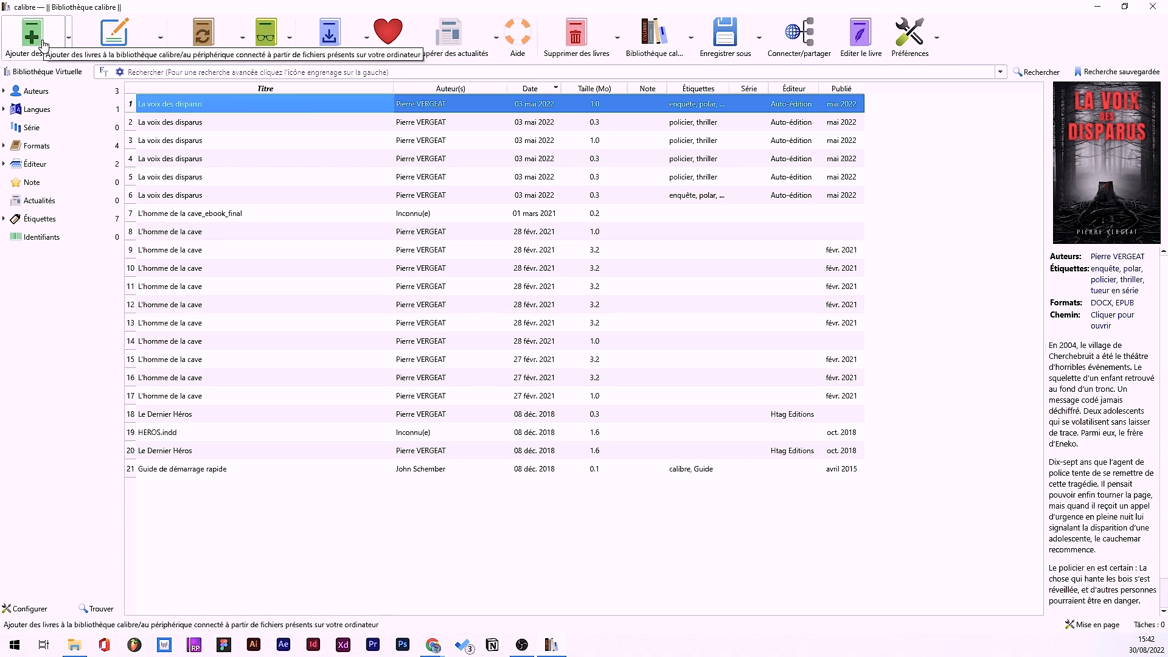
# - Add the book file LaVoixDesDisparus_BAT_FINAL.docx from the Dans le tronc folder to the calibre library
pyautogui.click(42, 44)
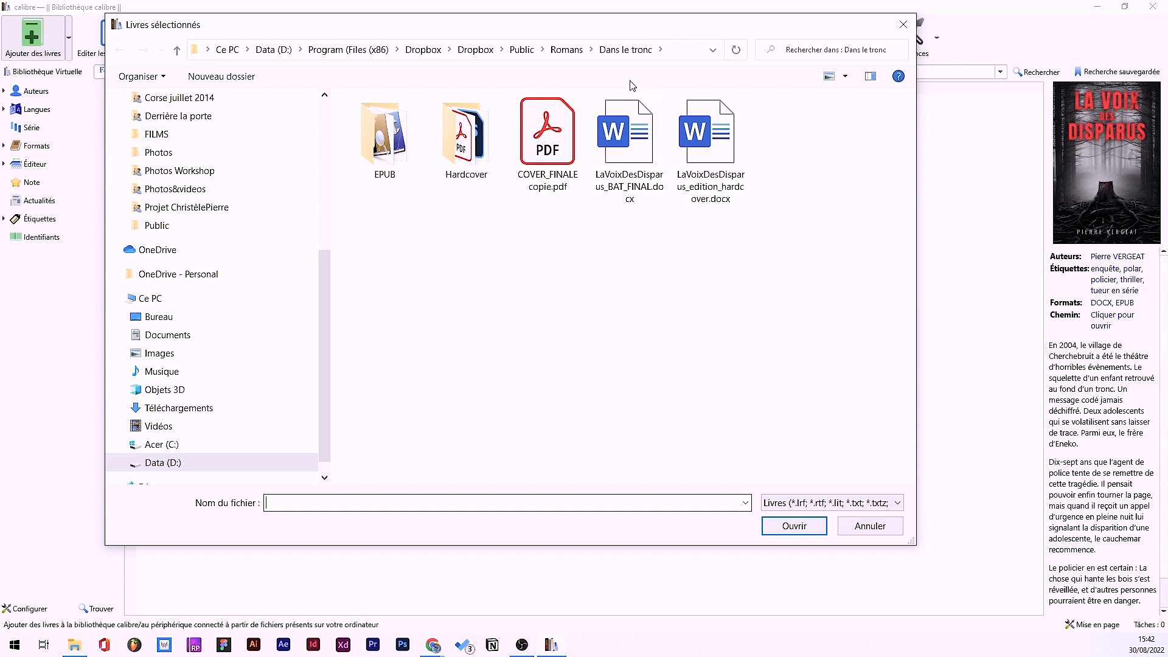
pyautogui.click(633, 192)
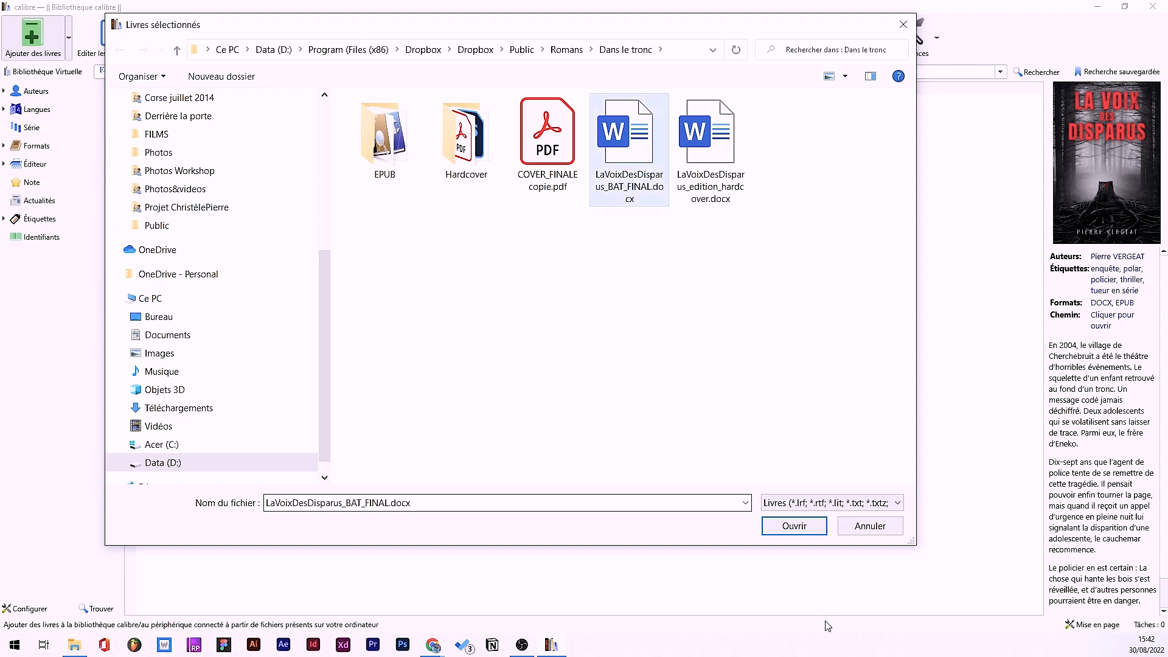
pyautogui.press('Return')
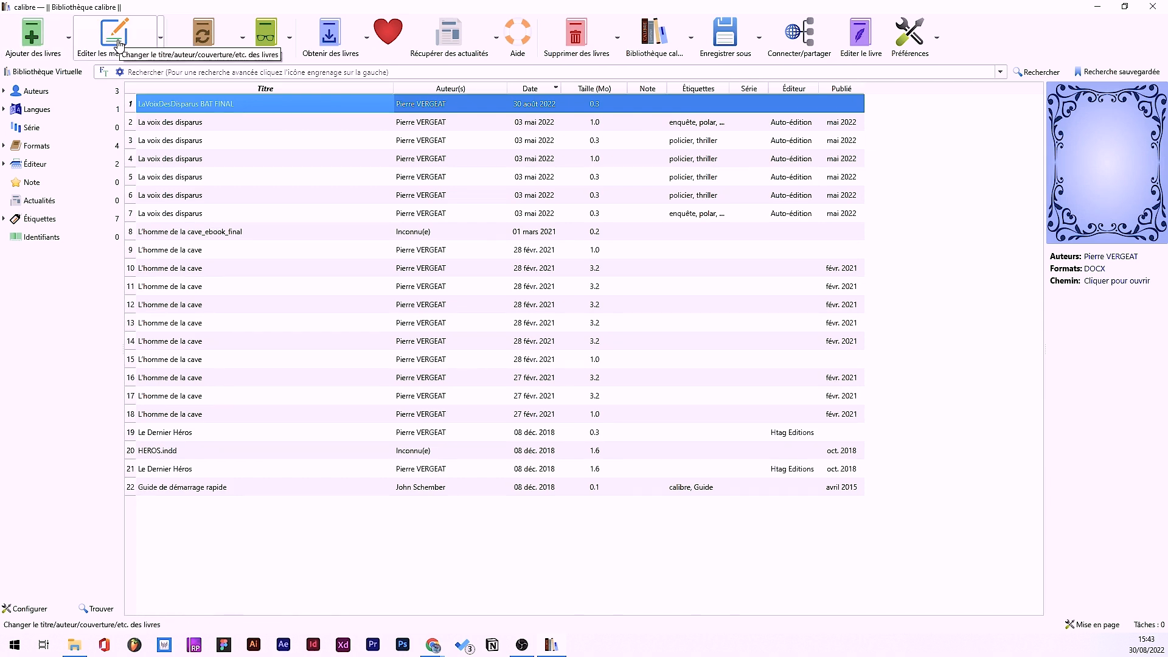
# - Open the metadata of the newly added book and set its title to "La voix des disparus"
pyautogui.click(98, 61)
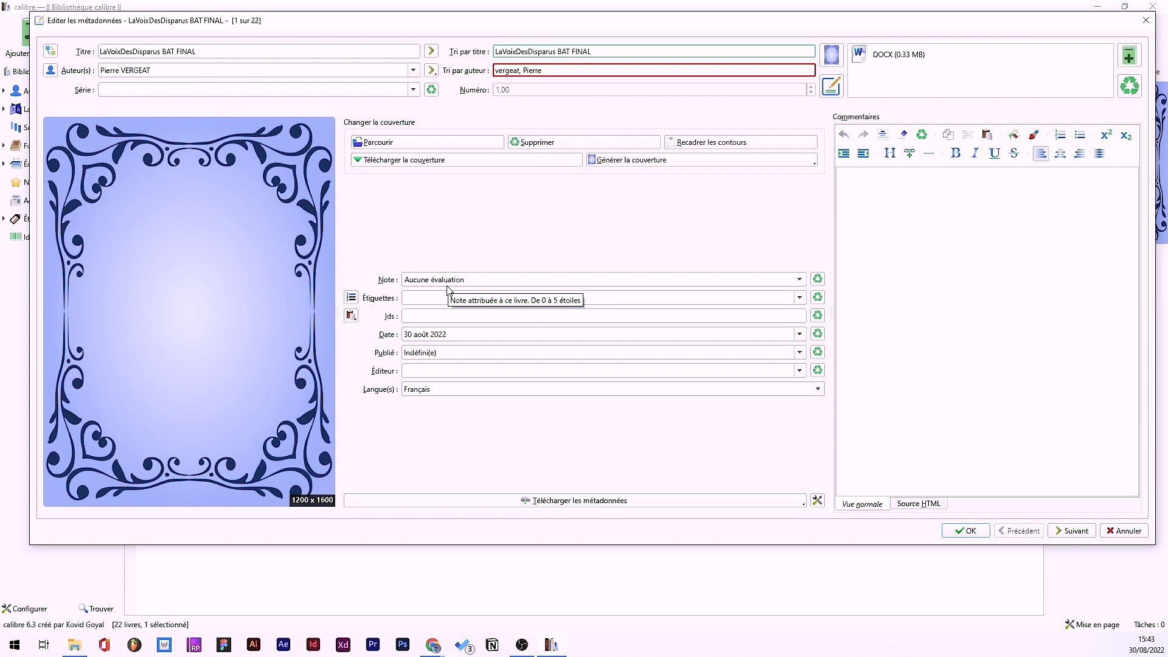
pyautogui.moveTo(229, 53); pyautogui.dragTo(99, 54)
pyautogui.write('La ')
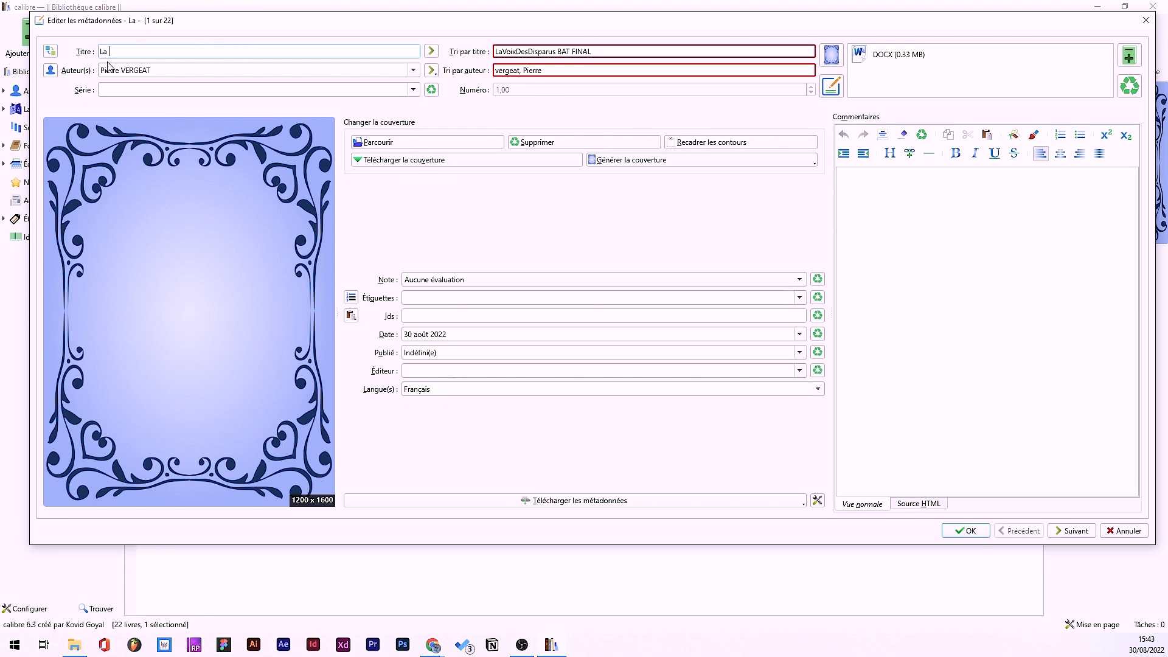
pyautogui.write('voix des disparus')
# - Set the book's title sort value to "voix des disparus, La"
pyautogui.moveTo(592, 51); pyautogui.dragTo(490, 51)
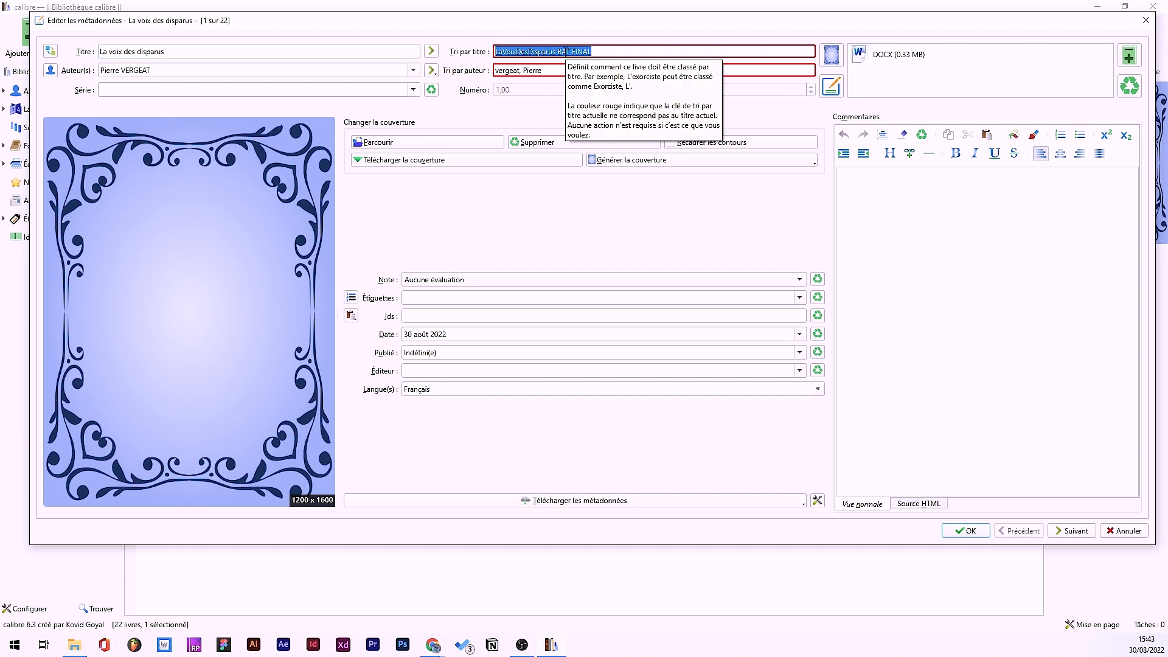
pyautogui.write('voix es')
pyautogui.press('BackSpace')
pyautogui.press('BackSpace')
pyautogui.write('de')
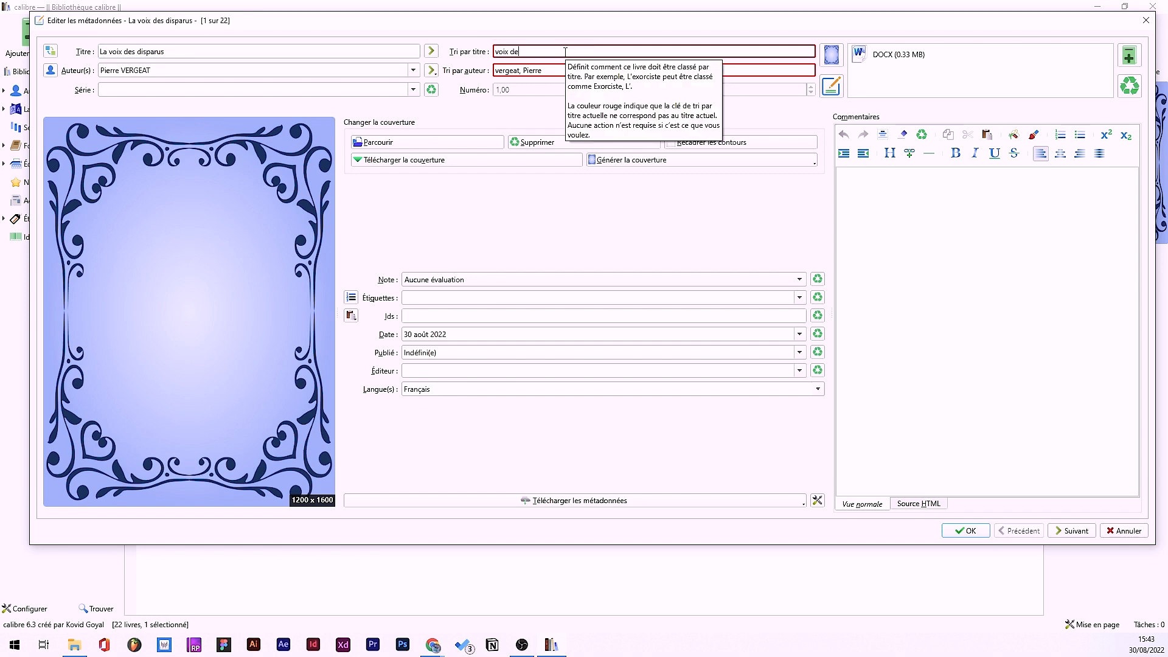
pyautogui.write('s disparus, La')
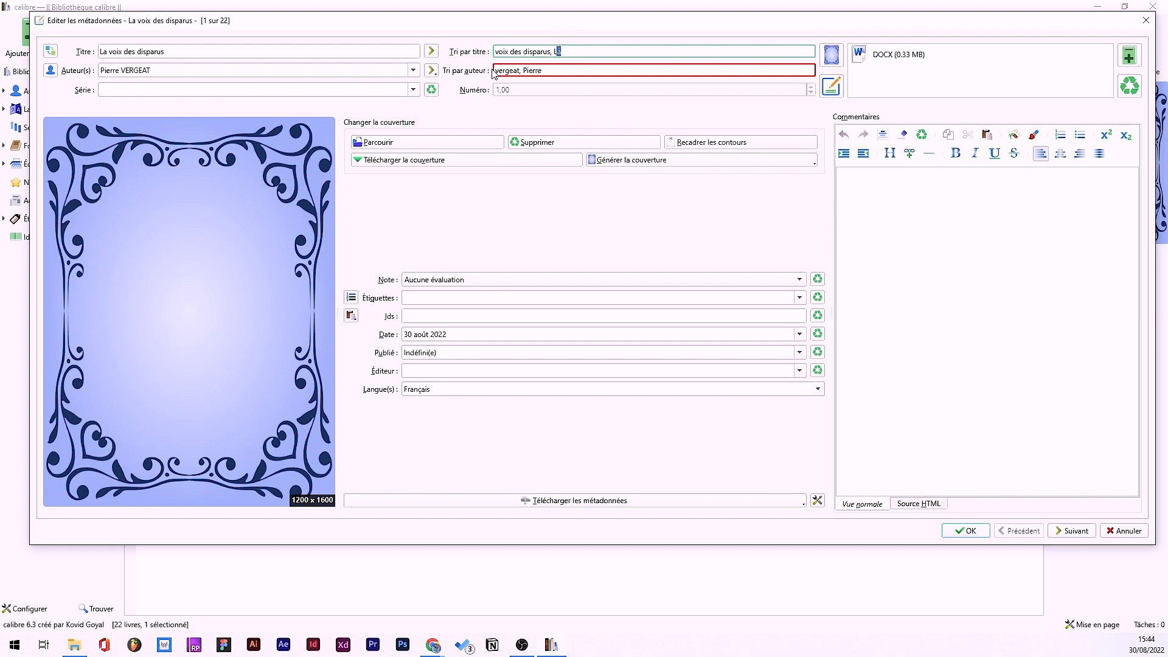
# - Capitalise the first letter of the surname in the book's author sort value
pyautogui.moveTo(499, 69); pyautogui.dragTo(493, 70)
pyautogui.write('V')
pyautogui.click(552, 70)
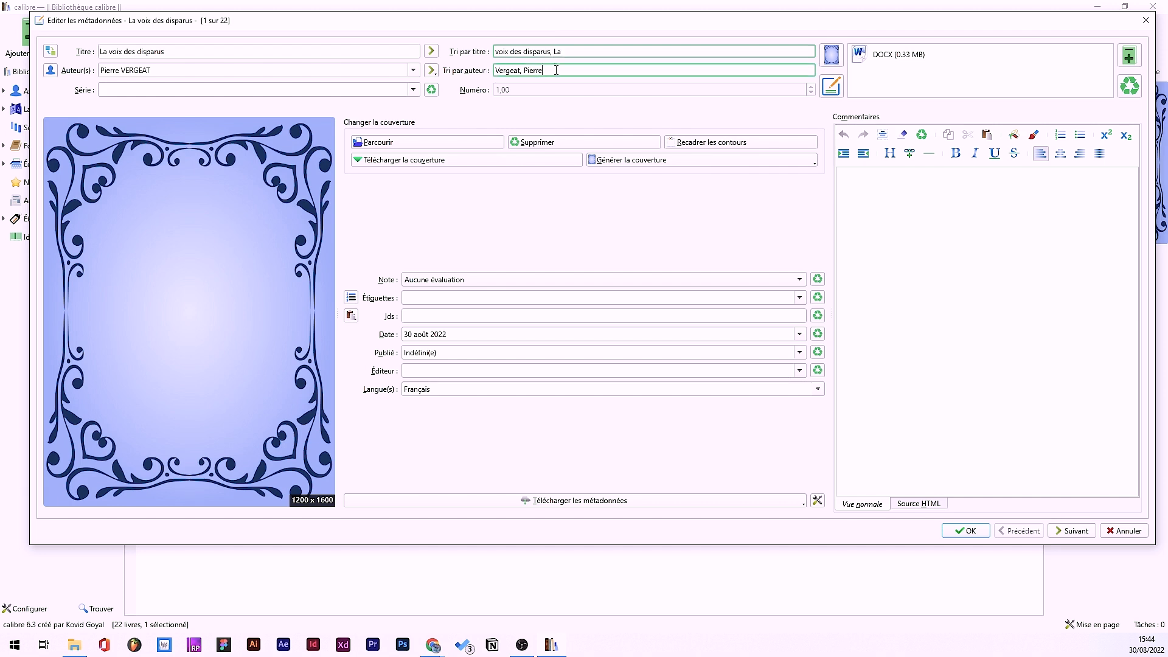
pyautogui.tripleClick(95, 71)
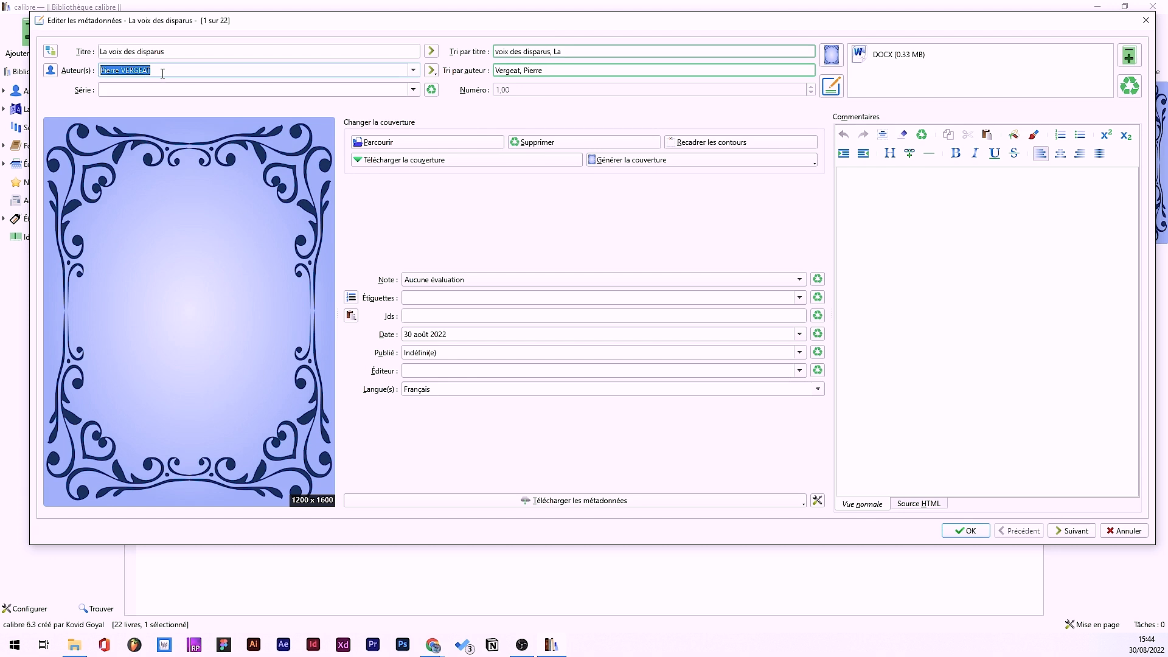
pyautogui.click(148, 85)
pyautogui.click(113, 92)
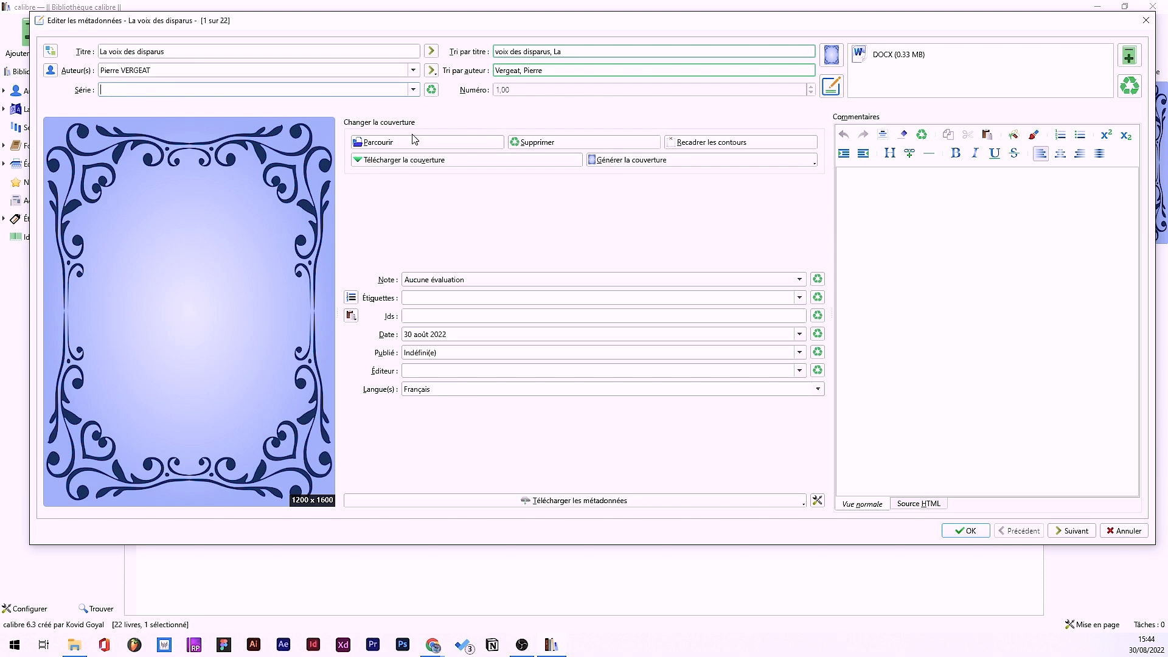
# - Replace the book's generated cover with the image cover101.jpg from the La voix des disparus folder
pyautogui.click(392, 145)
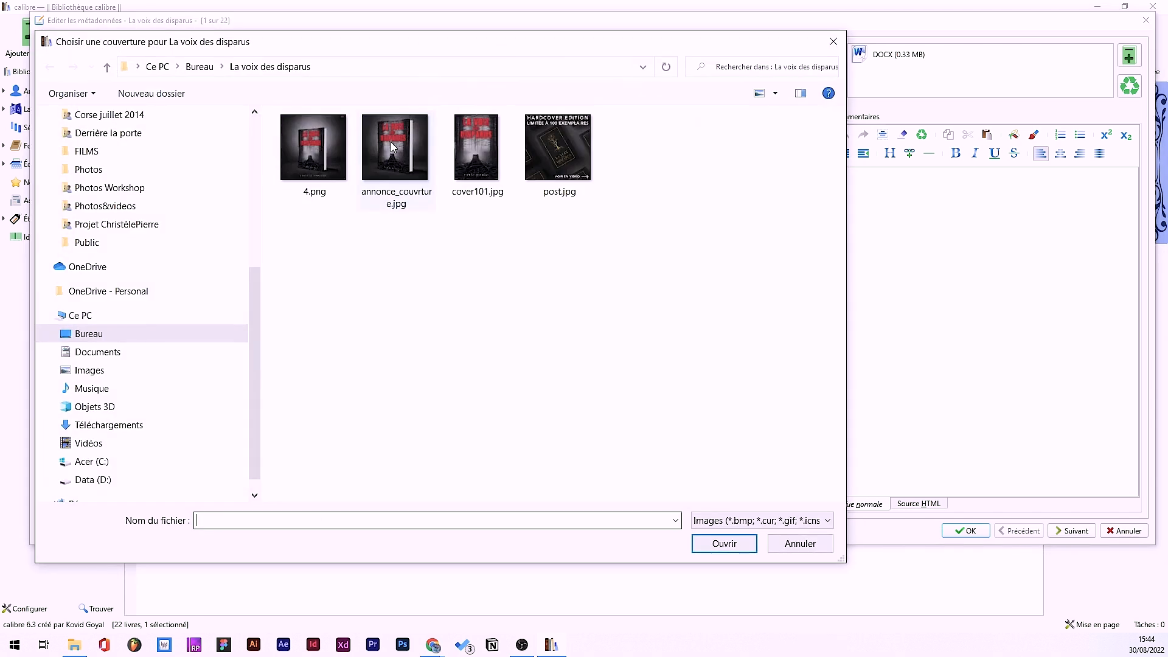
pyautogui.doubleClick(486, 164)
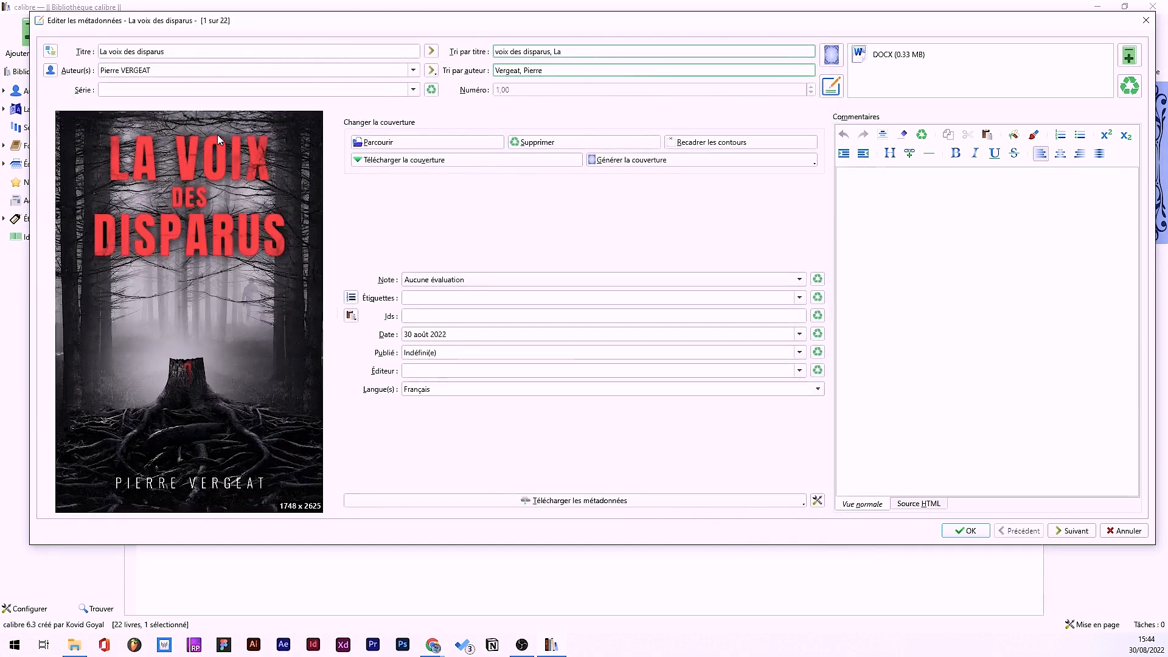
pyautogui.click(419, 282)
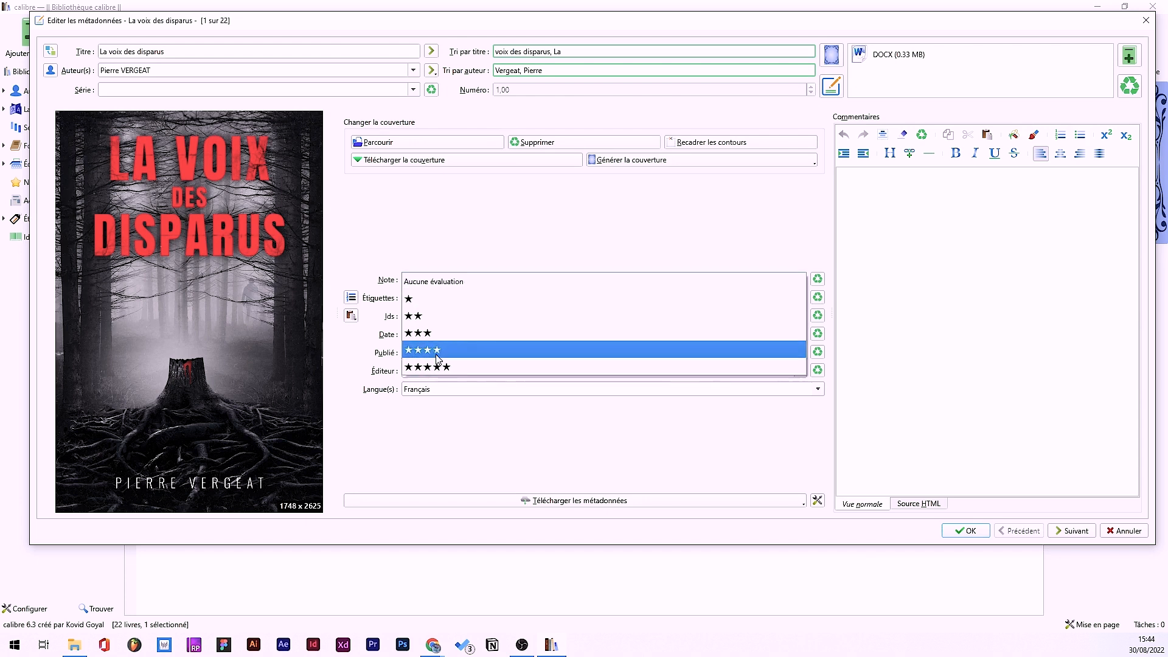
pyautogui.click(467, 230)
# - Tag the book with thriller, enquête, tueur en série and policier
pyautogui.click(430, 297)
pyautogui.write('thril')
pyautogui.press('Return')
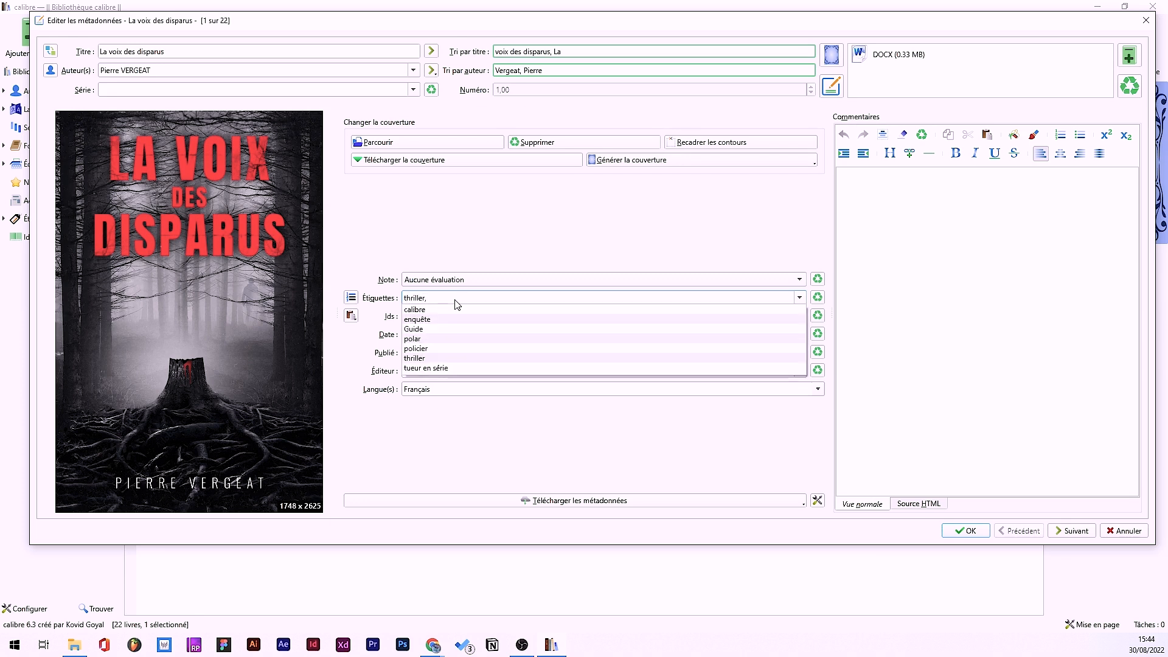
pyautogui.click(447, 318)
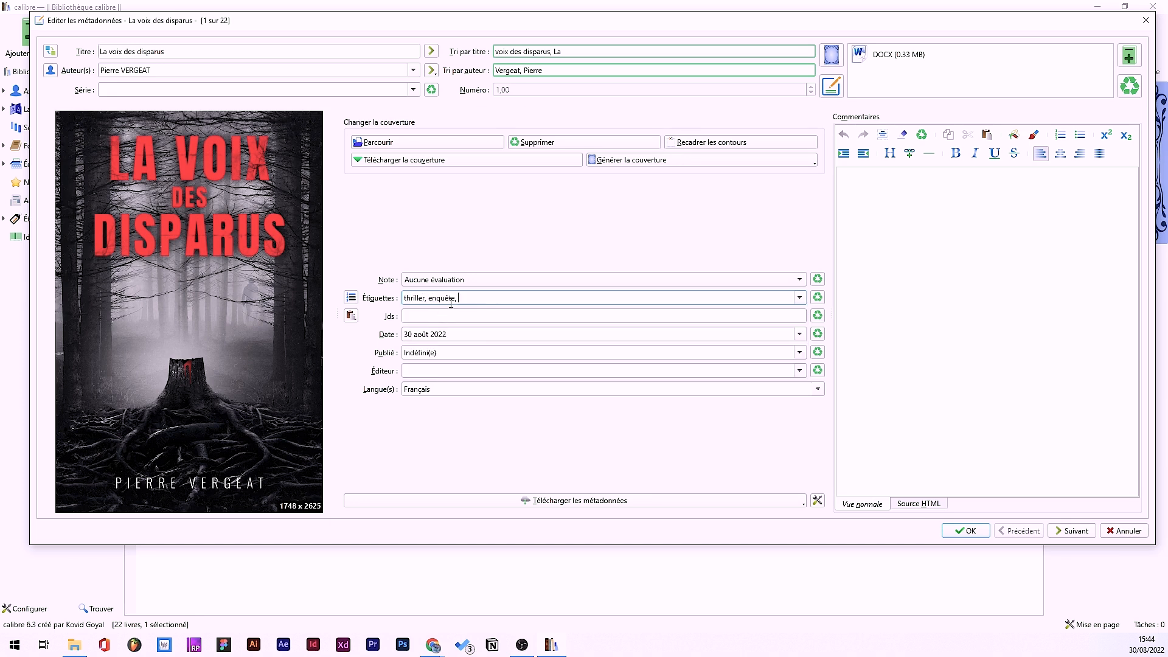
pyautogui.write('tueur en série')
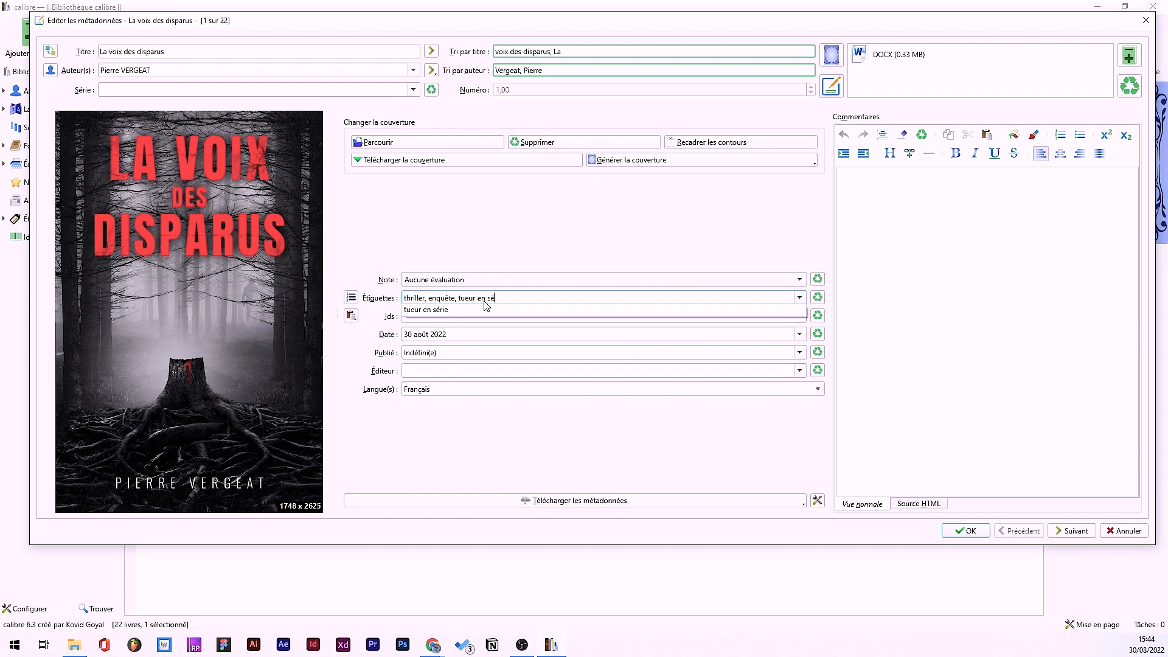
pyautogui.press('Return')
pyautogui.write('policier')
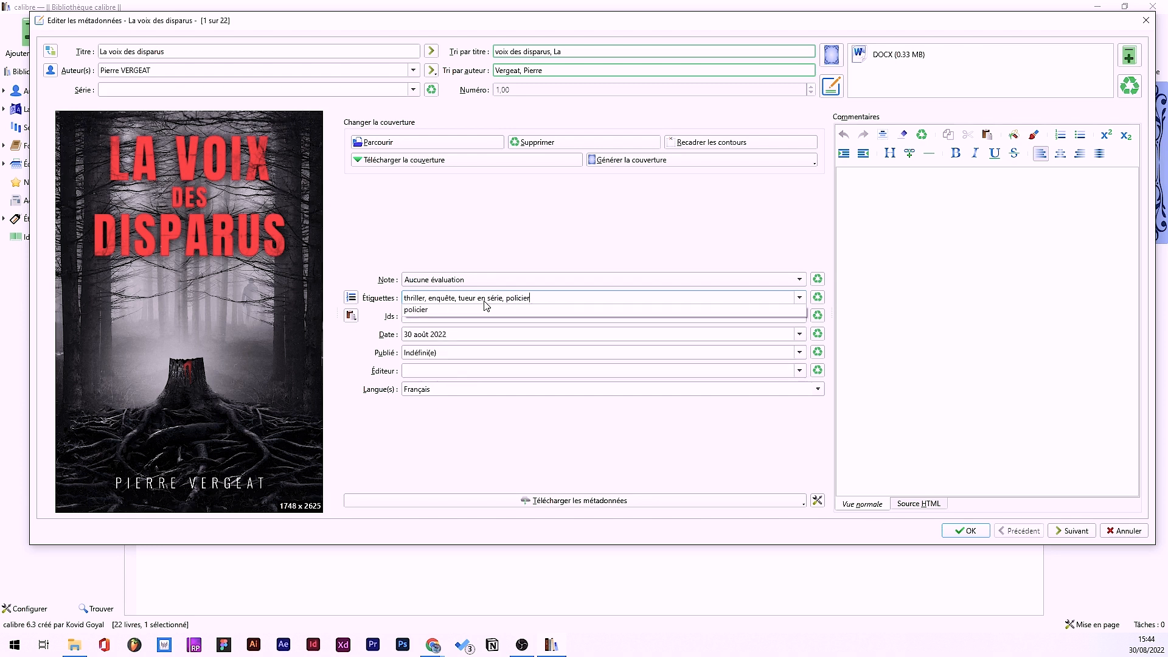
pyautogui.press('Return')
pyautogui.click(481, 245)
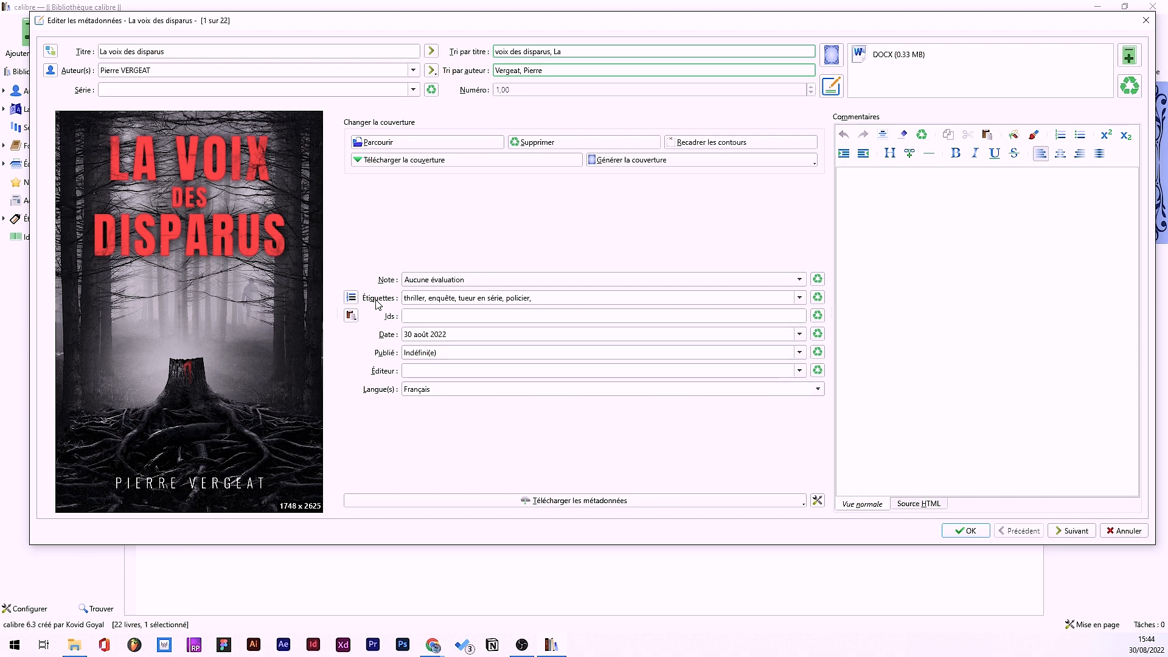
pyautogui.click(584, 297)
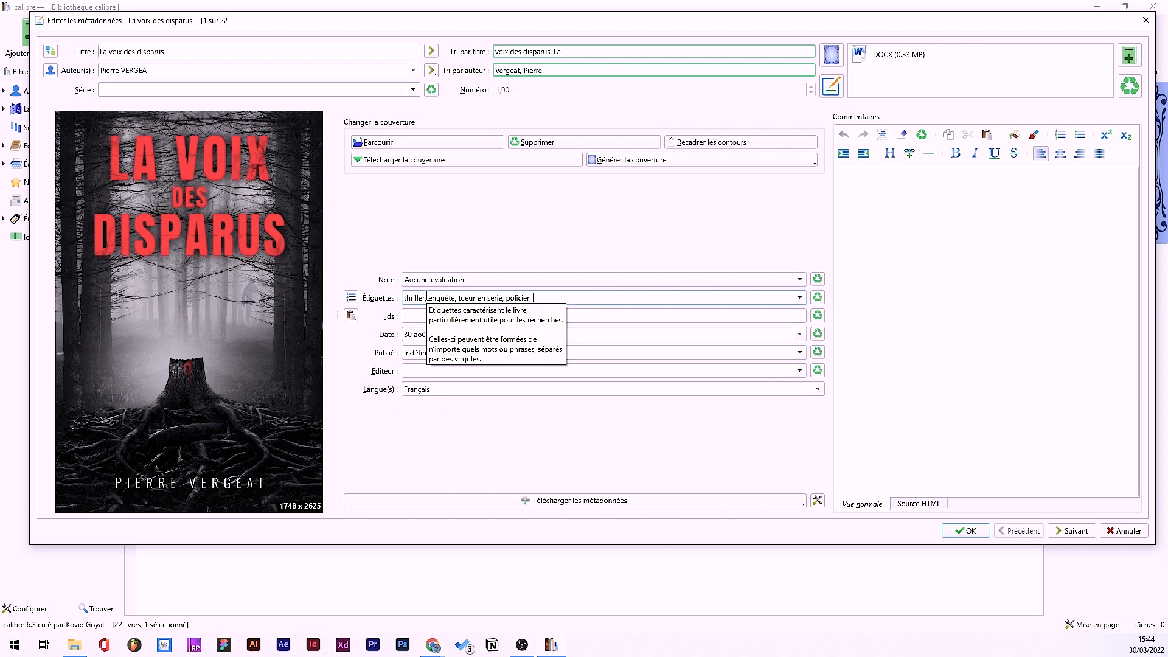
pyautogui.click(696, 334)
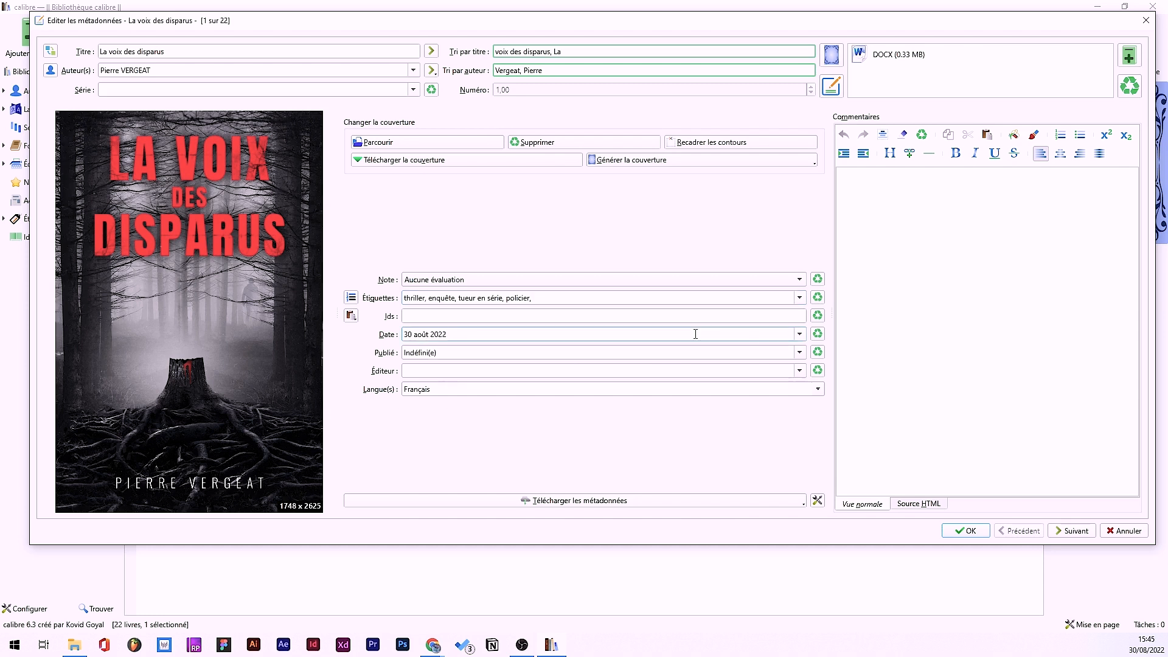
# - Set the book's publication date to 20 October 2022
pyautogui.click(799, 353)
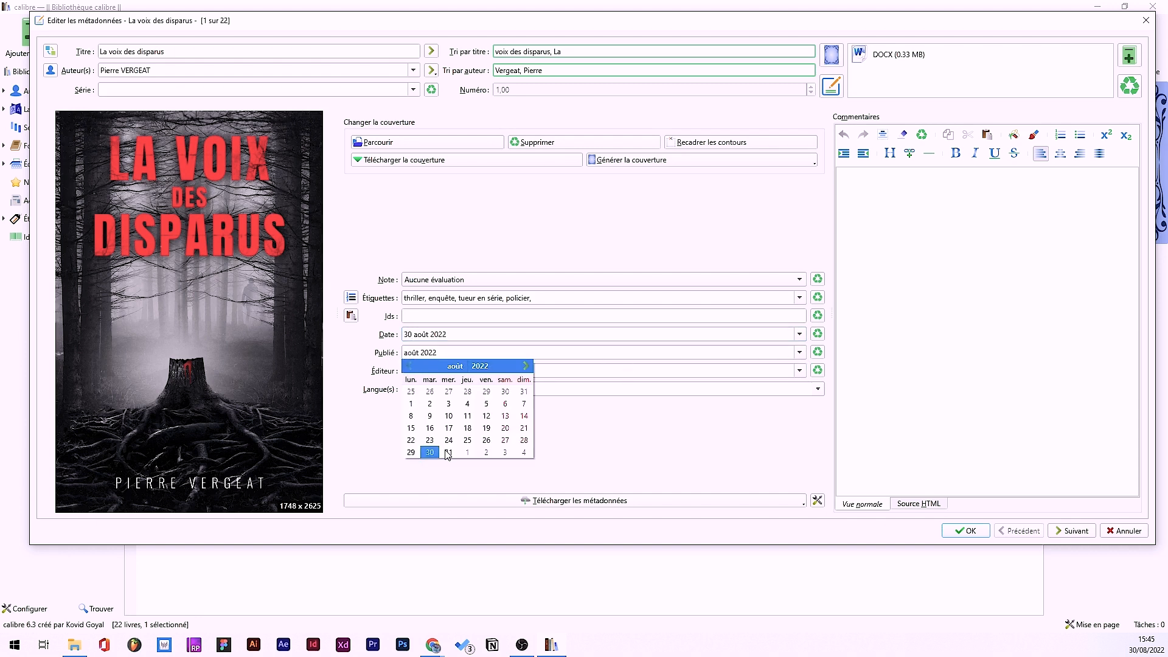
pyautogui.click(525, 366)
pyautogui.click(525, 365)
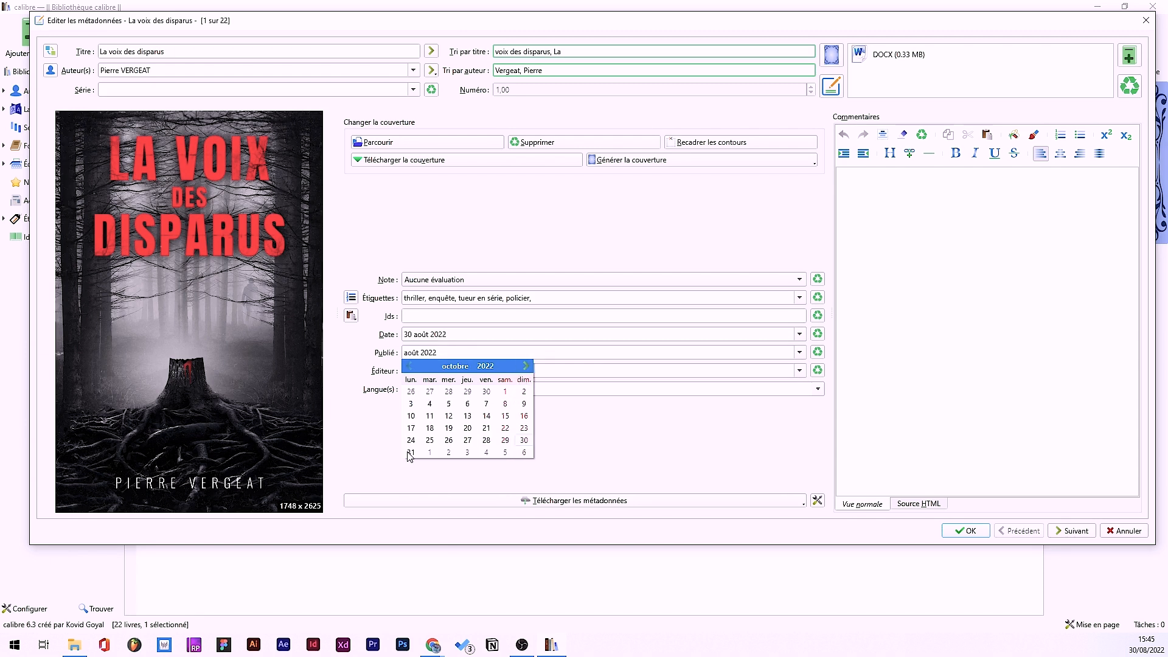
pyautogui.click(467, 428)
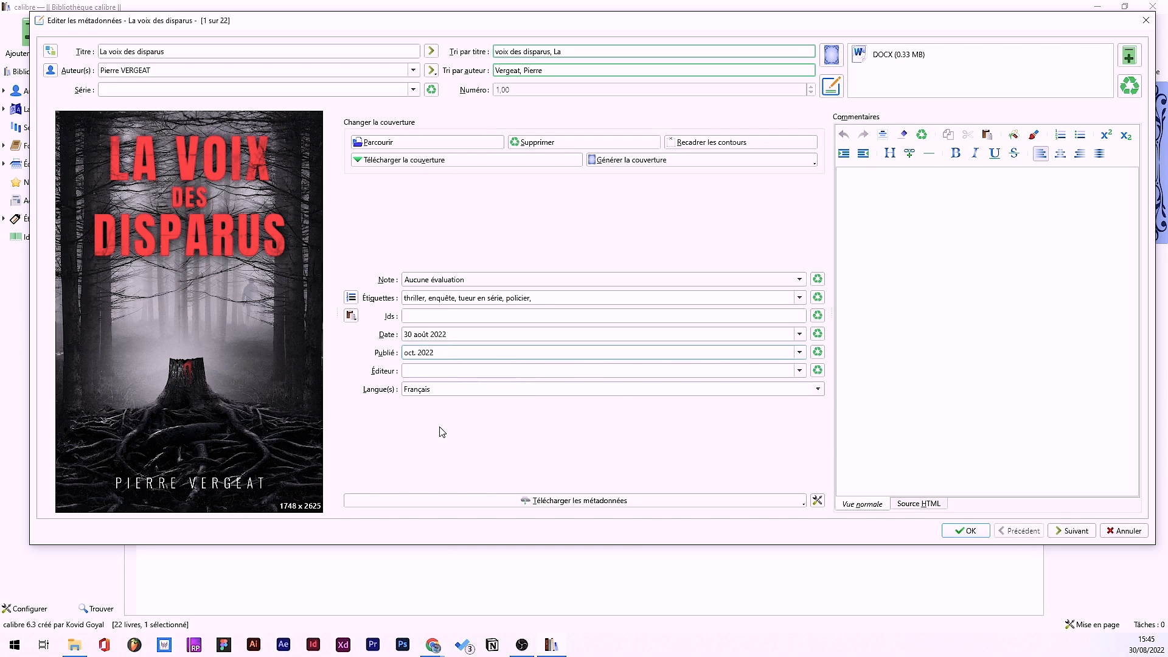
# - Set the publisher to Auto-édition and save the book's metadata
pyautogui.click(436, 370)
pyautogui.write('auto')
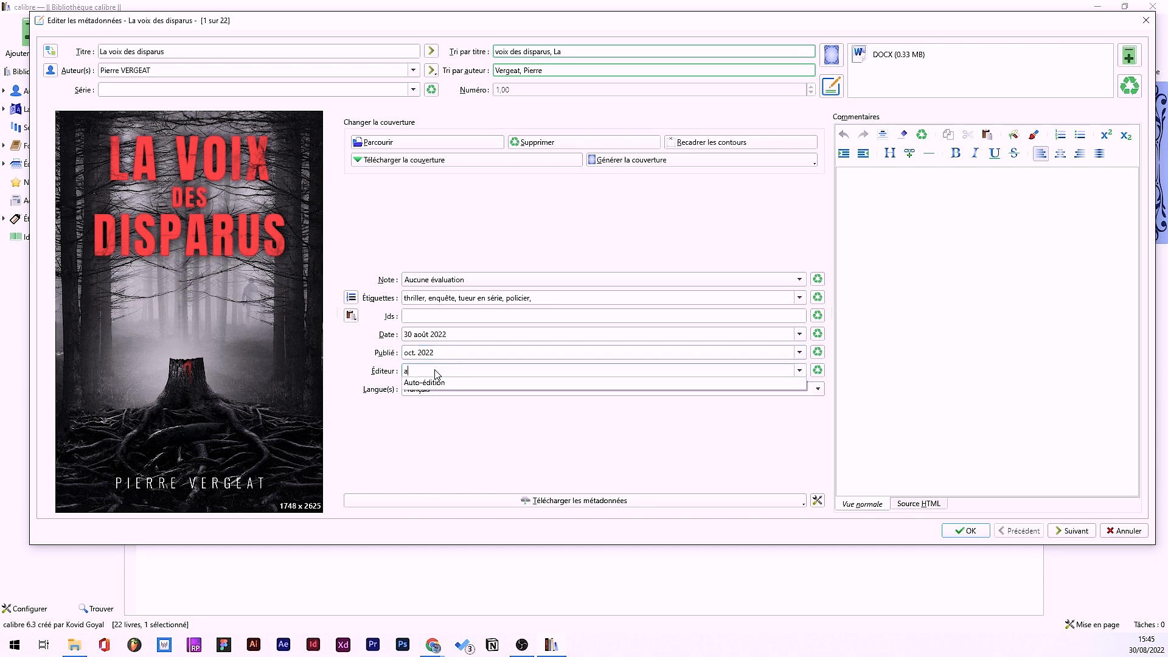
pyautogui.click(430, 384)
pyautogui.click(889, 229)
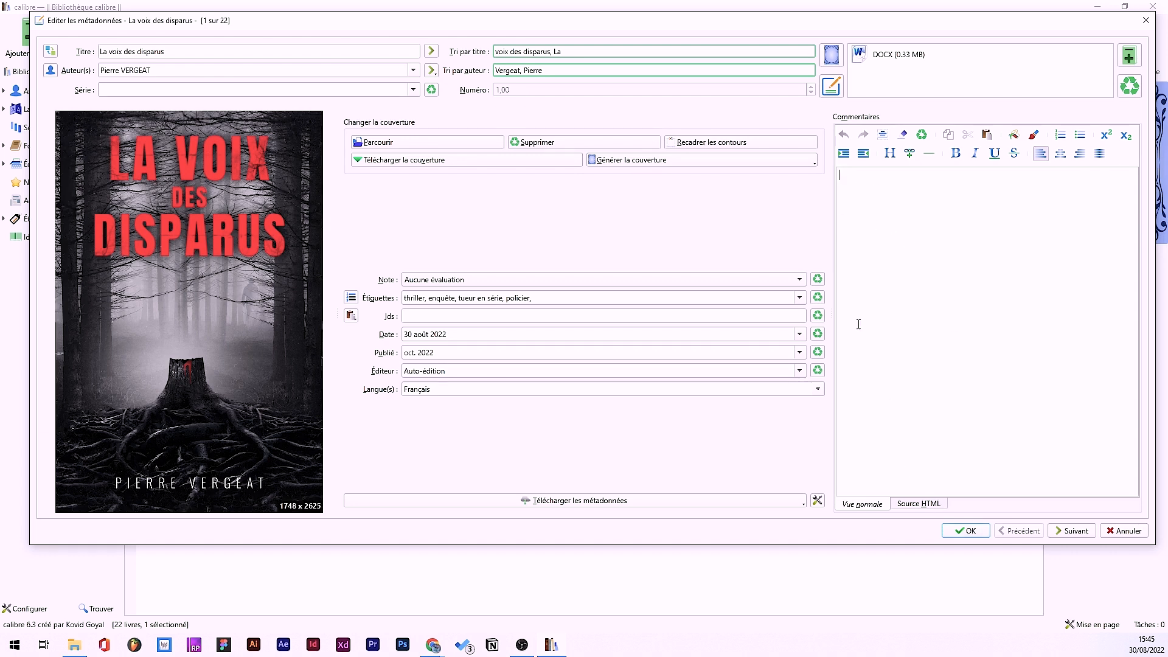
pyautogui.click(970, 534)
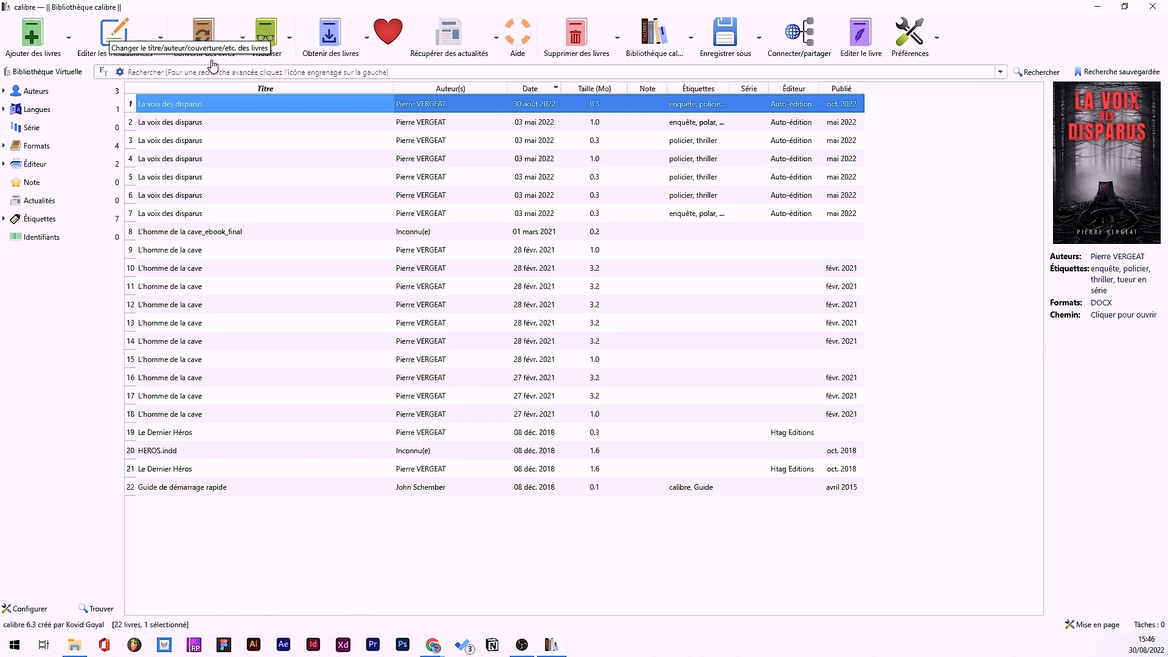
# - Start converting La voix des disparus and set the table of contents' first level to match h1 tags
pyautogui.click(203, 44)
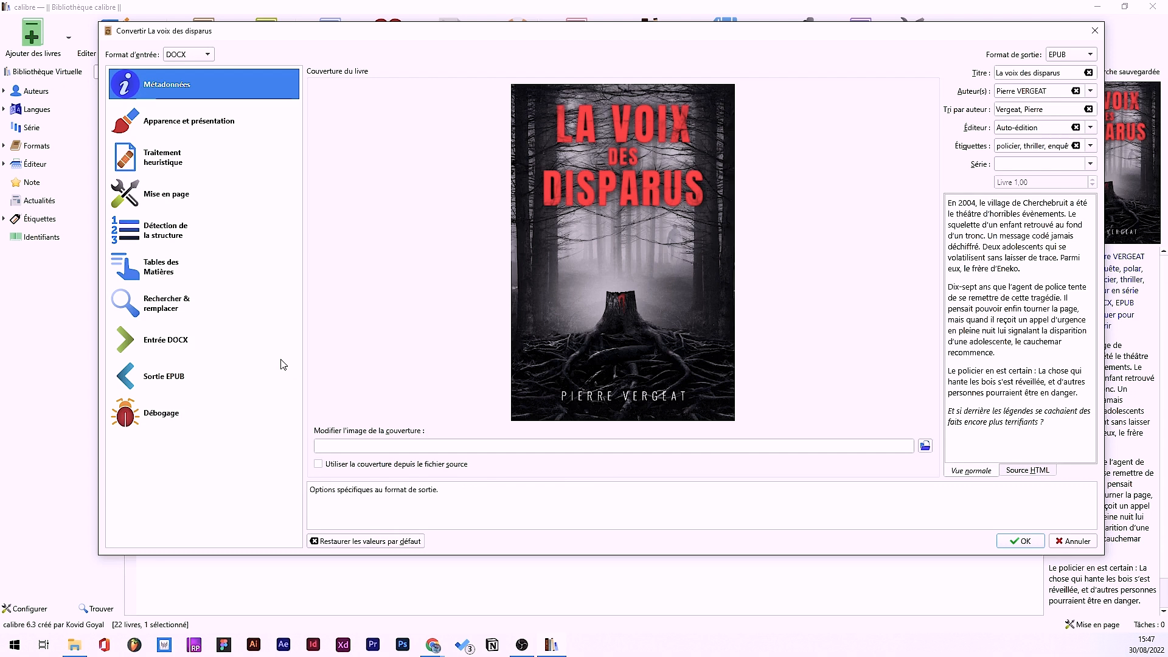
pyautogui.click(154, 272)
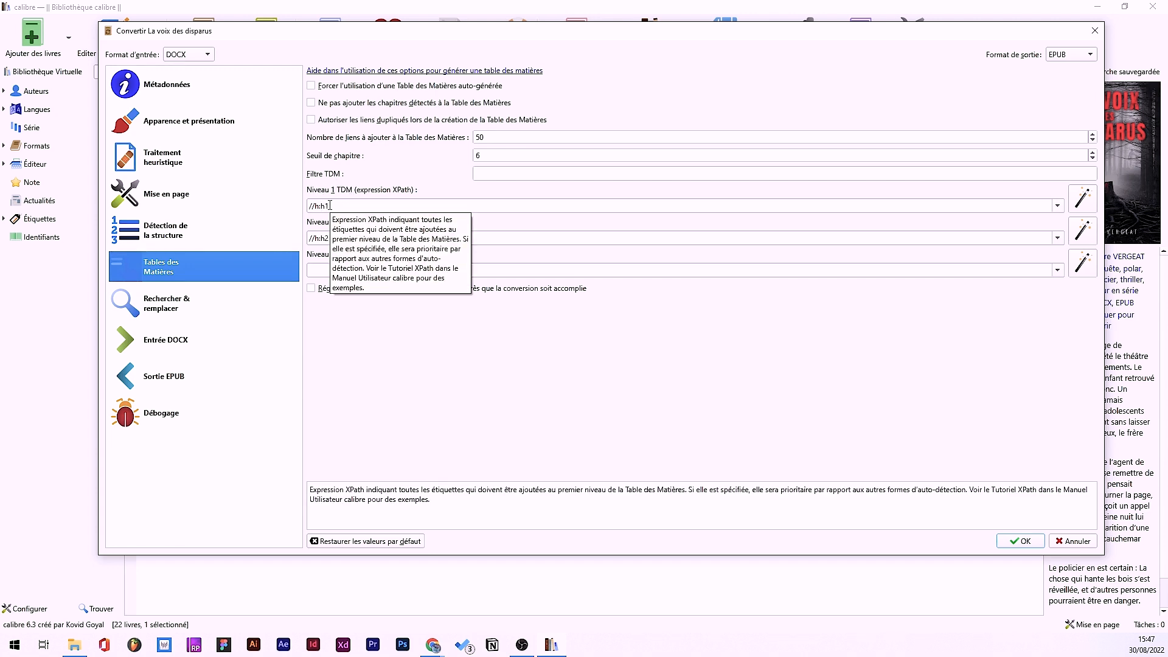
pyautogui.click(1083, 201)
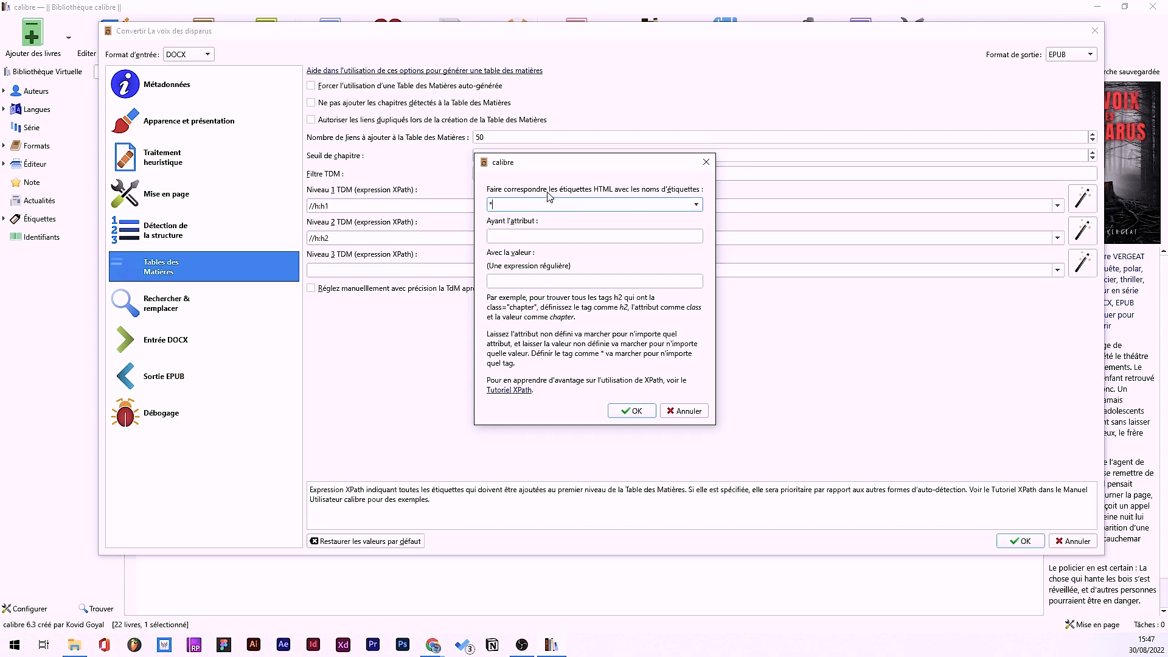
pyautogui.click(696, 205)
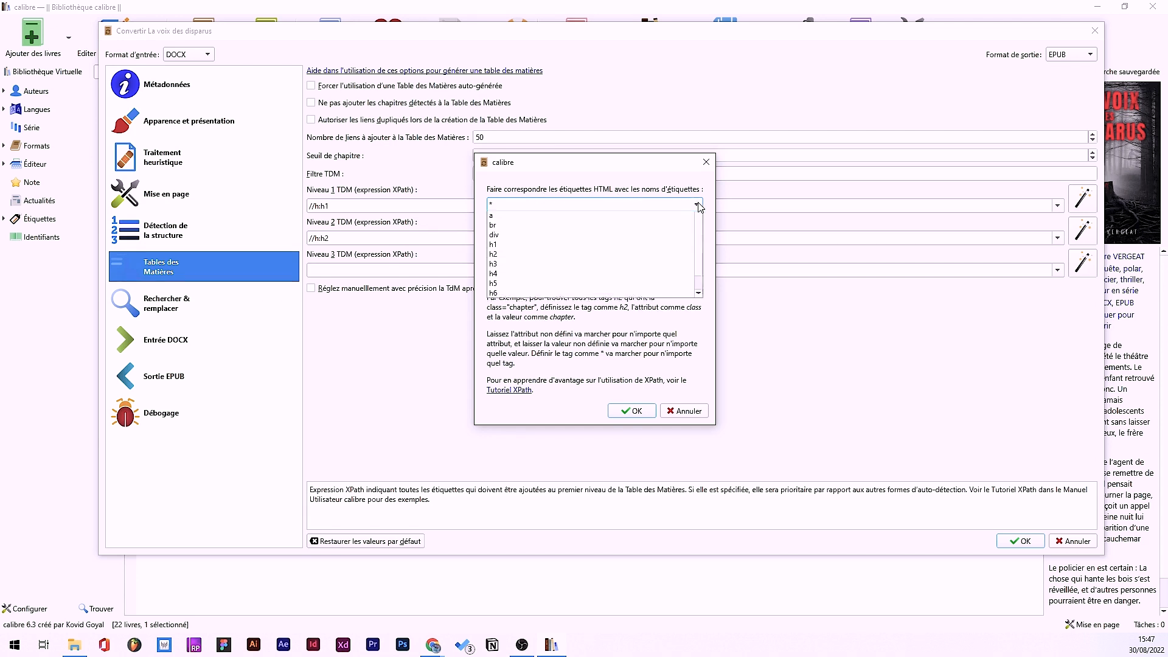
pyautogui.click(501, 256)
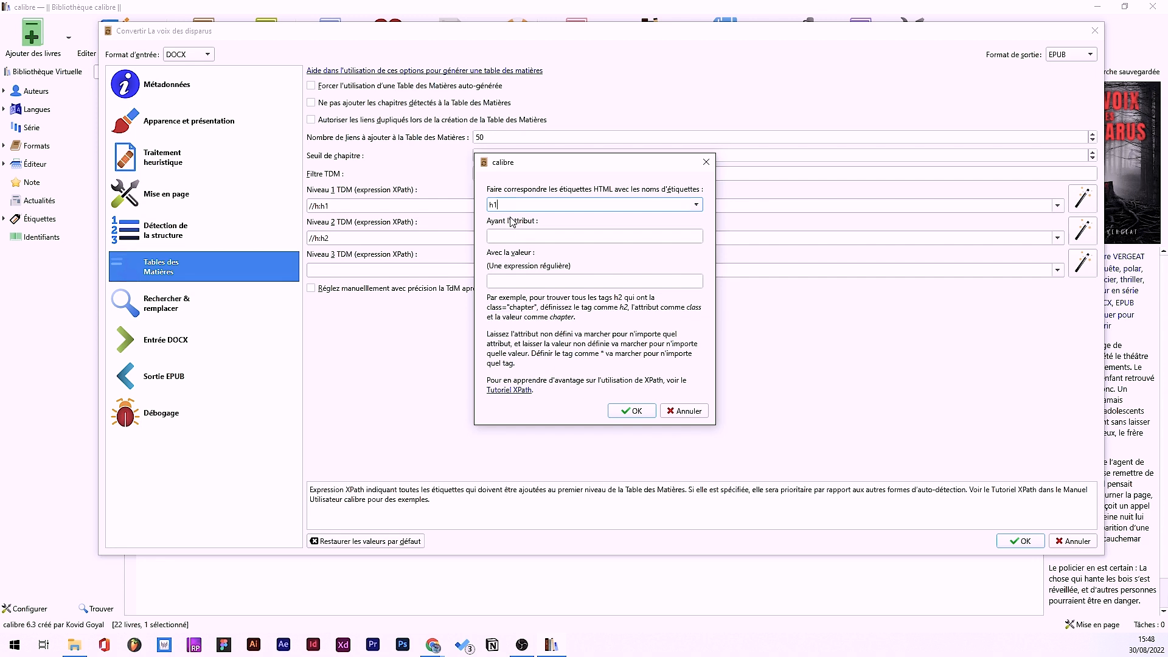
pyautogui.click(634, 411)
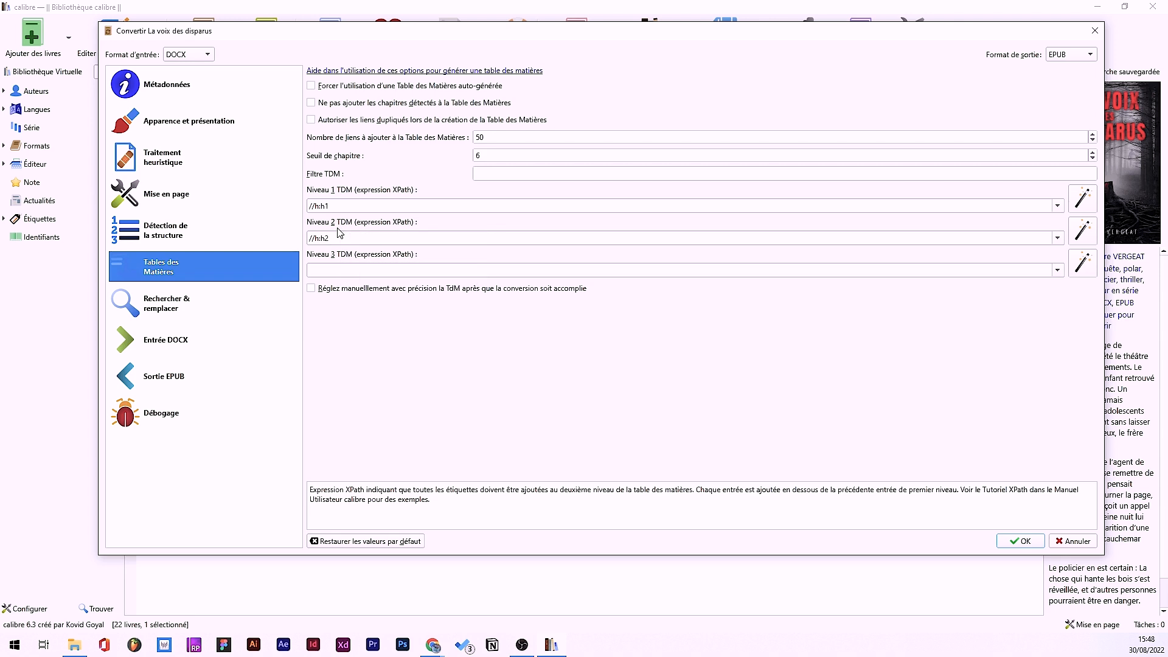
# - Set the table of contents' second level to match h2 tags
pyautogui.click(1082, 231)
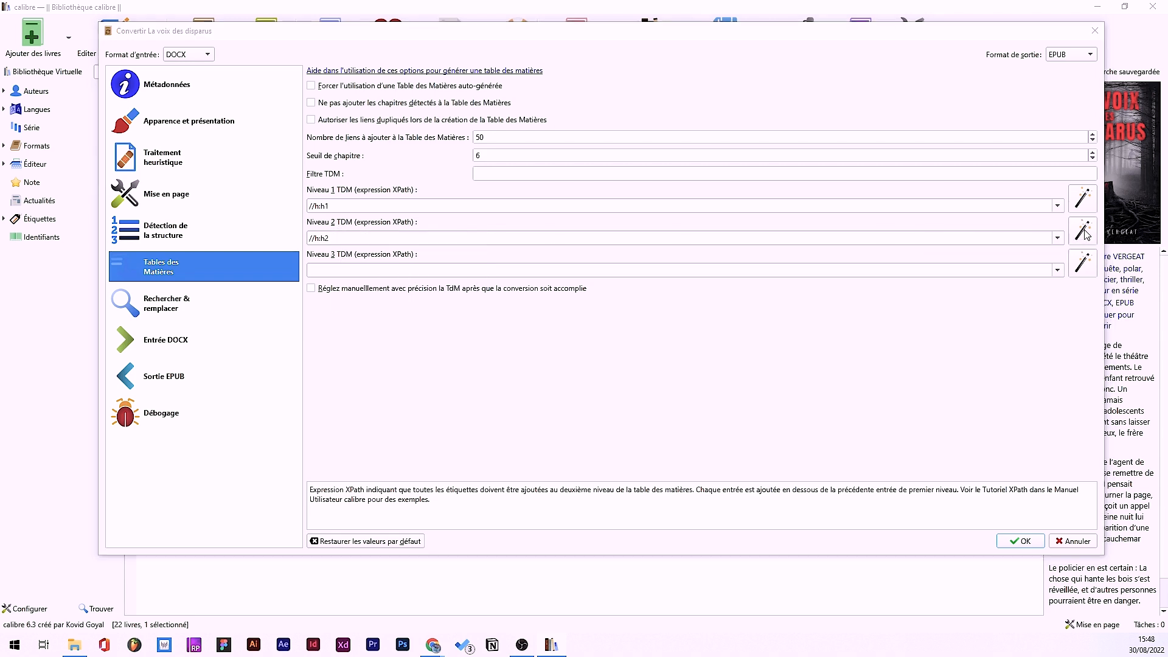
pyautogui.click(696, 204)
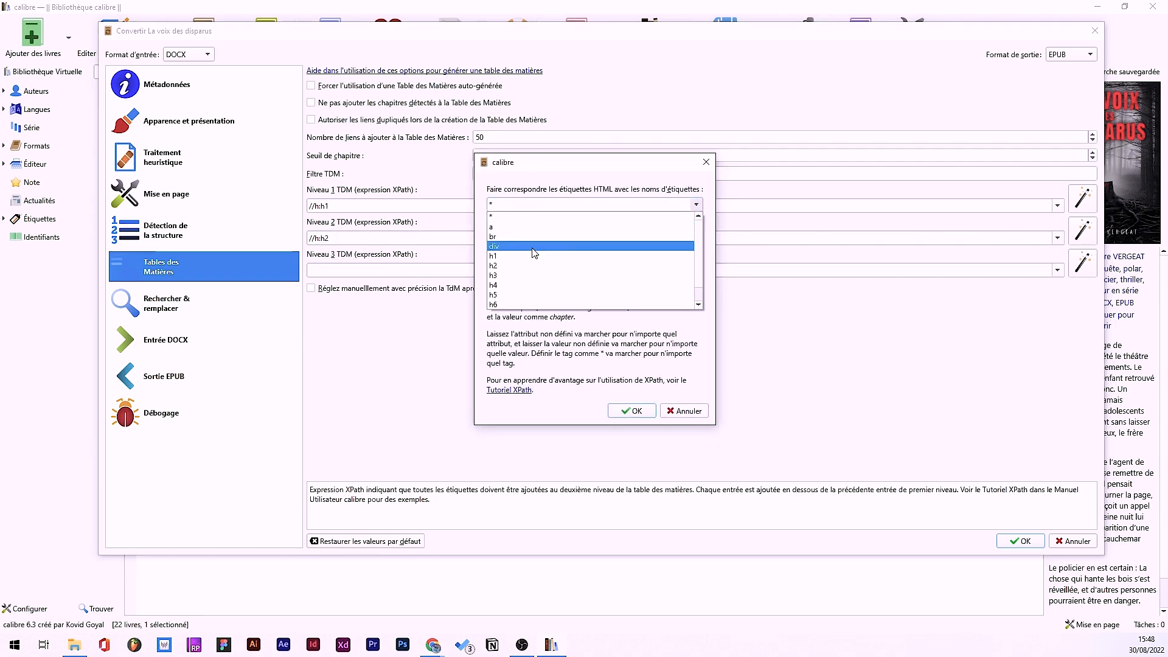
pyautogui.click(493, 268)
pyautogui.click(632, 410)
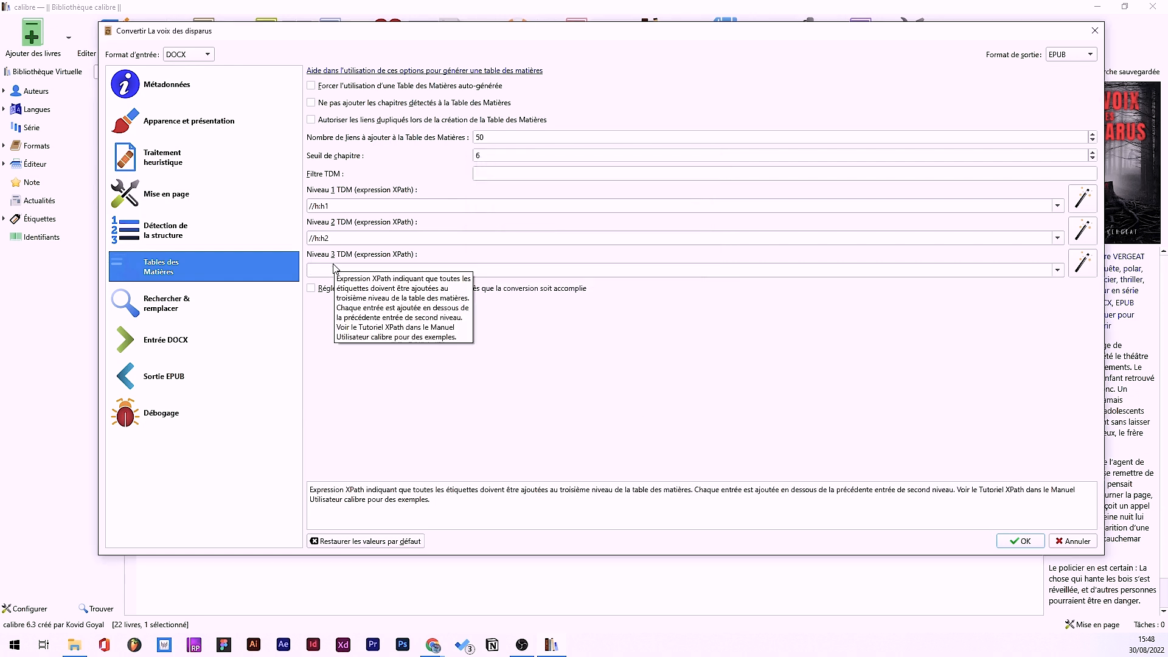
pyautogui.click(1082, 263)
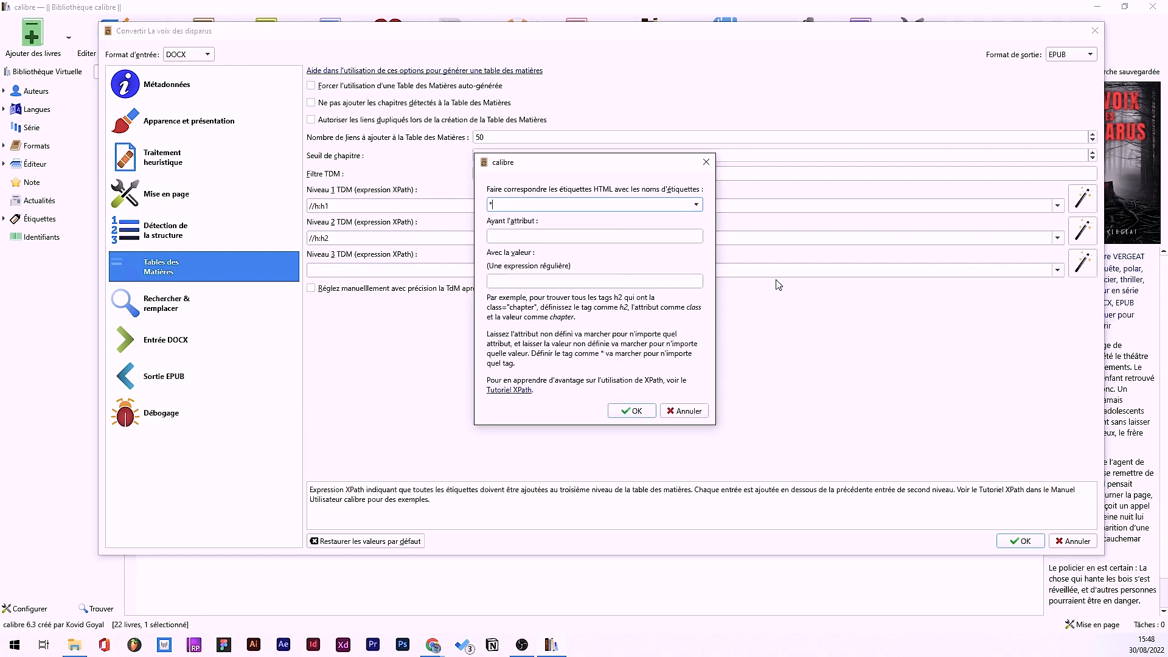
pyautogui.click(697, 205)
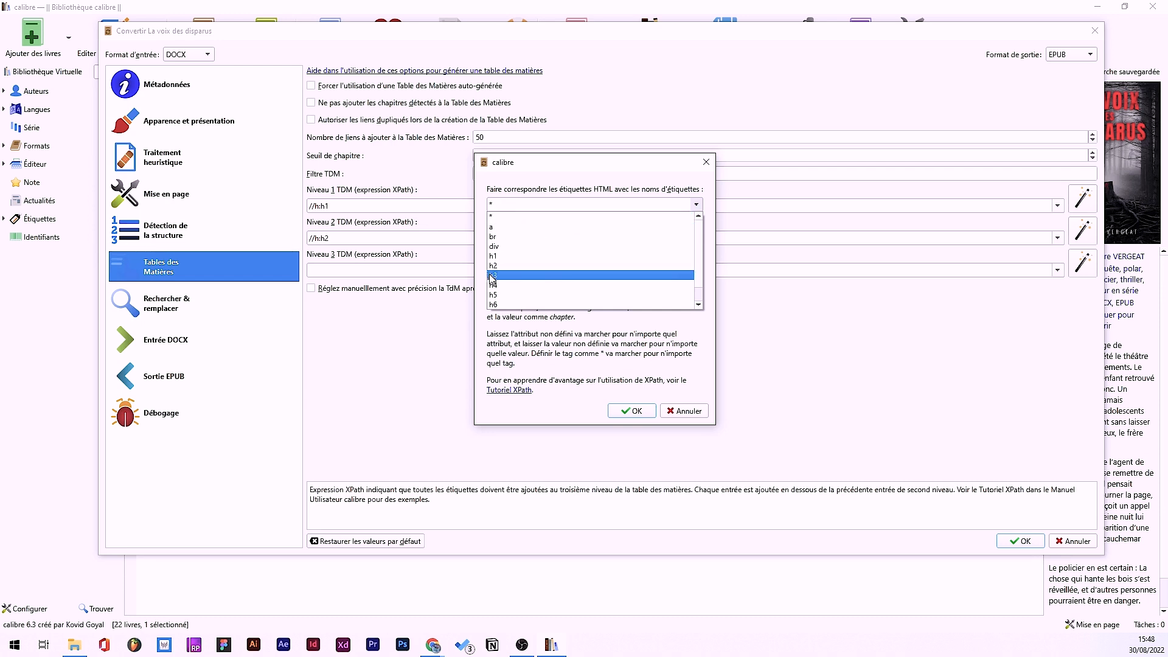
pyautogui.click(683, 411)
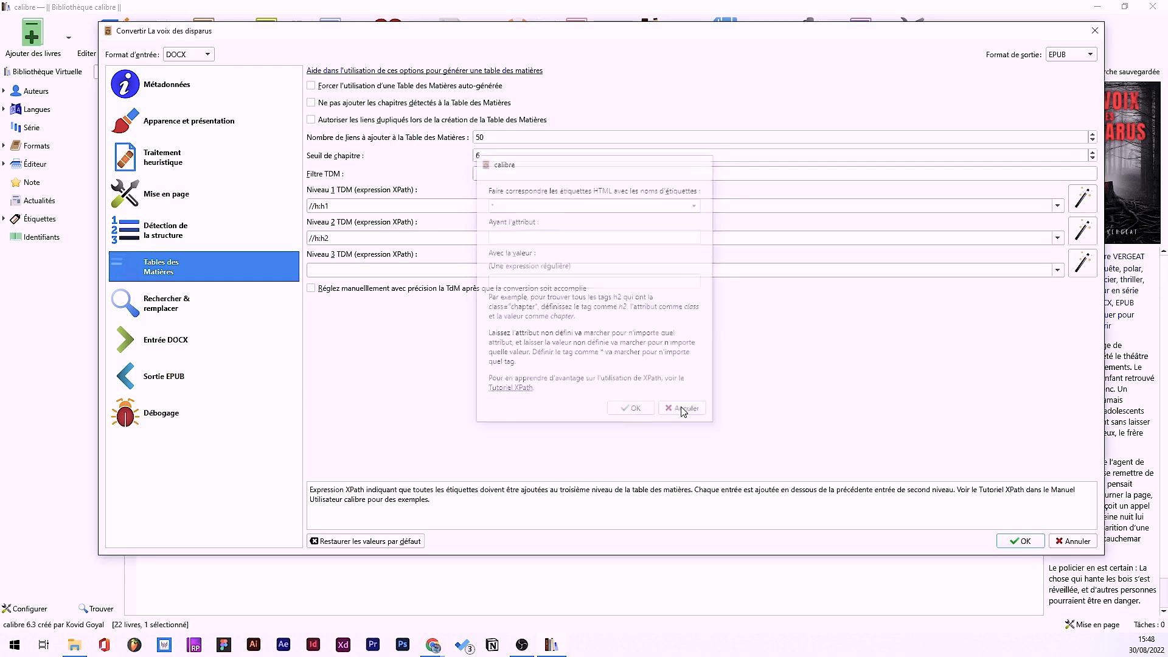
# - Convert the book from DOCX to EPUB and select its EPUB file in the EPUB folder
pyautogui.click(181, 56)
pyautogui.click(181, 56)
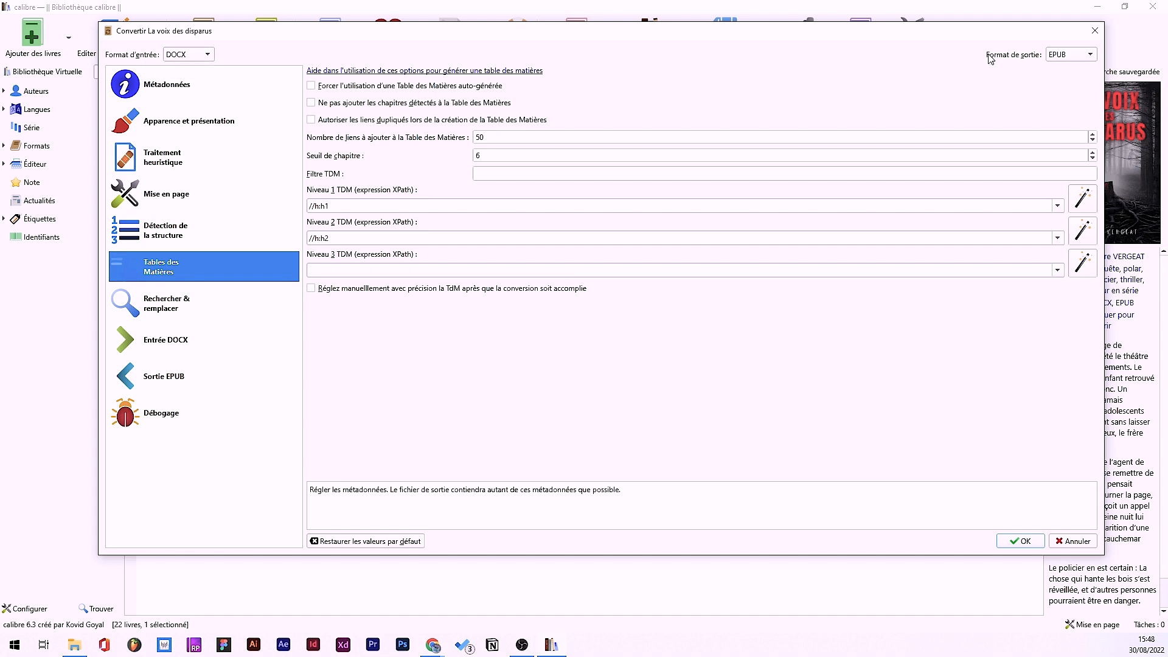
pyautogui.click(1061, 56)
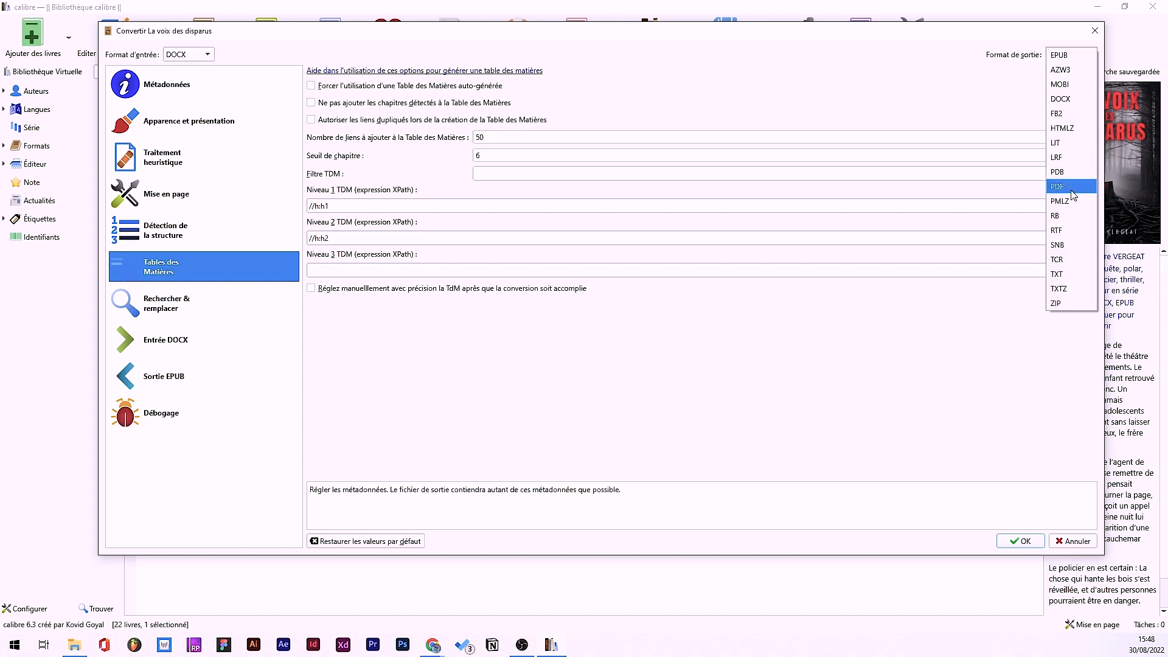
pyautogui.click(1064, 56)
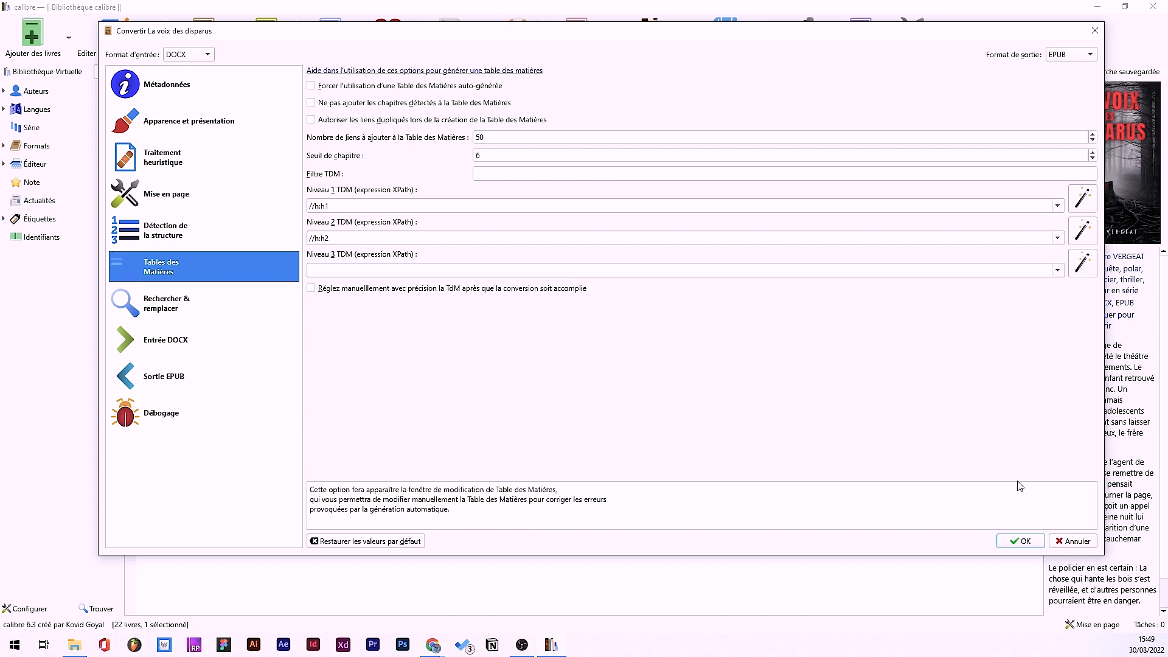
pyautogui.click(1024, 541)
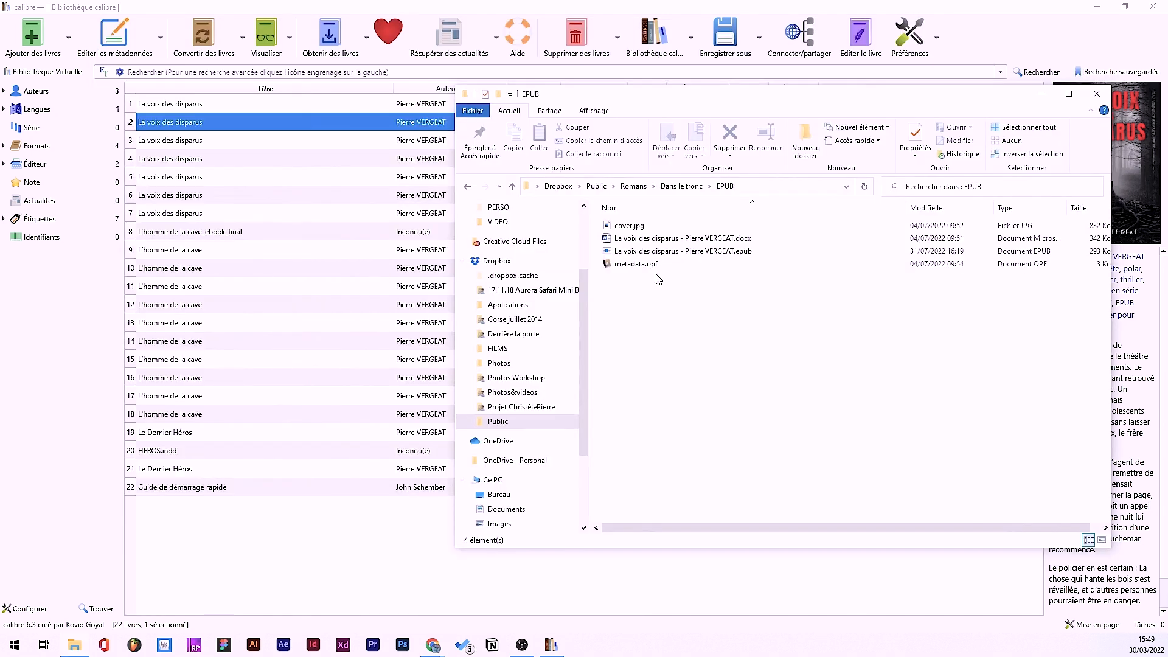
pyautogui.click(681, 251)
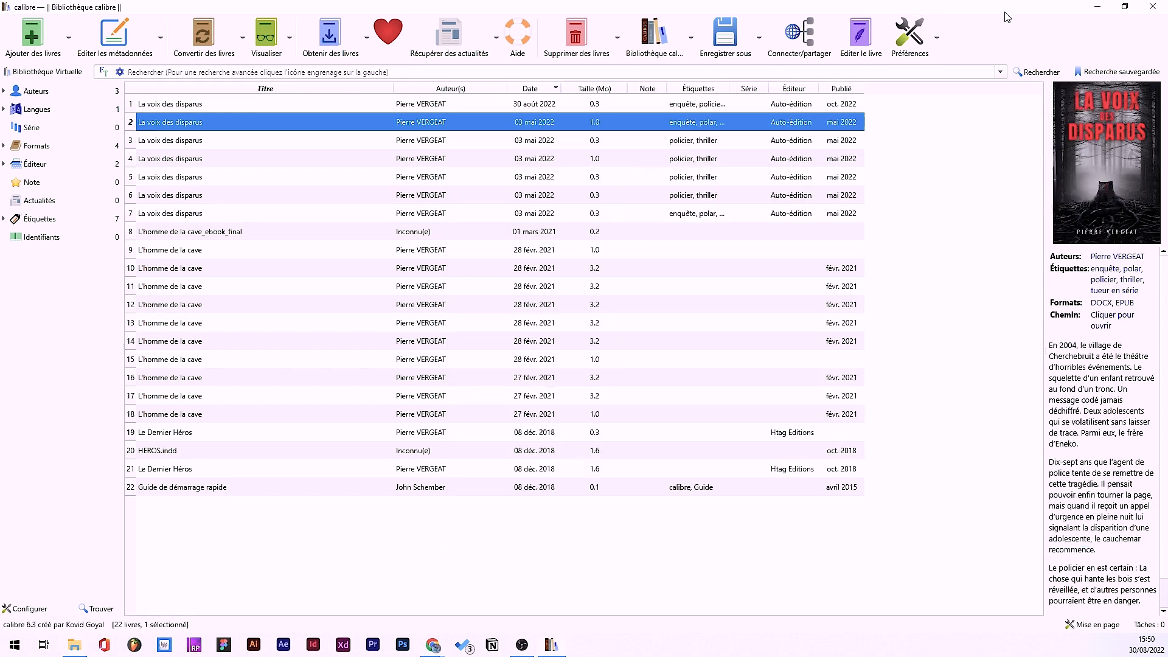
# - Open the EPUB of the La voix des disparus entry dated 3 May 2022 in the book editor
pyautogui.click(1009, 13)
pyautogui.click(169, 108)
pyautogui.click(168, 120)
pyautogui.click(167, 106)
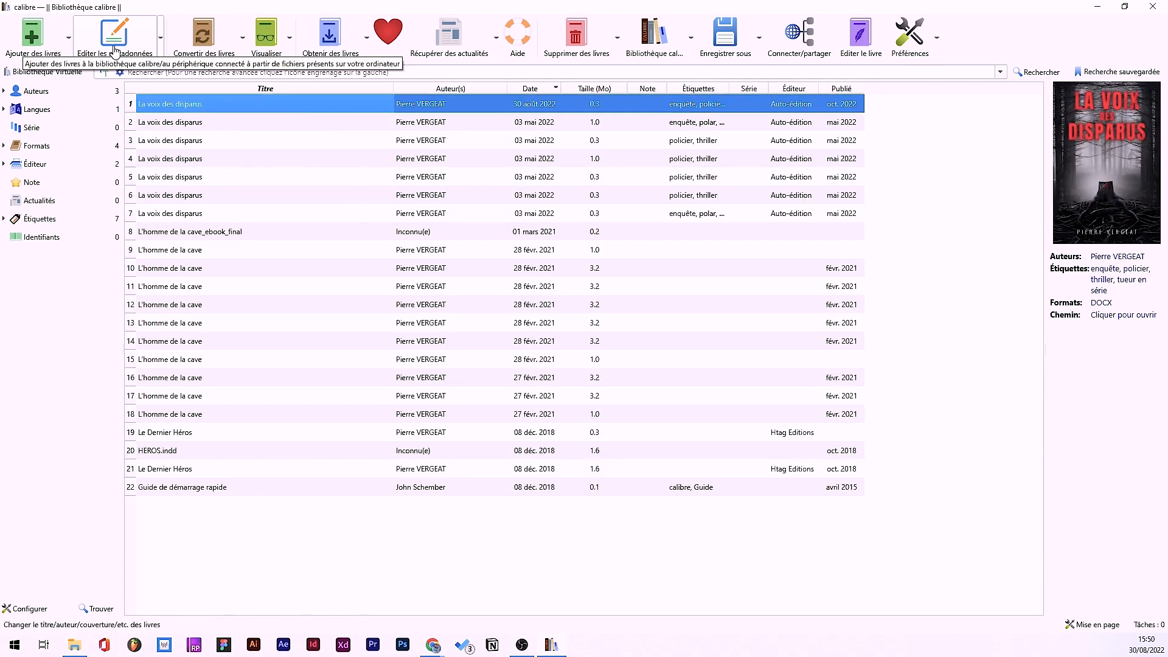
pyautogui.click(860, 37)
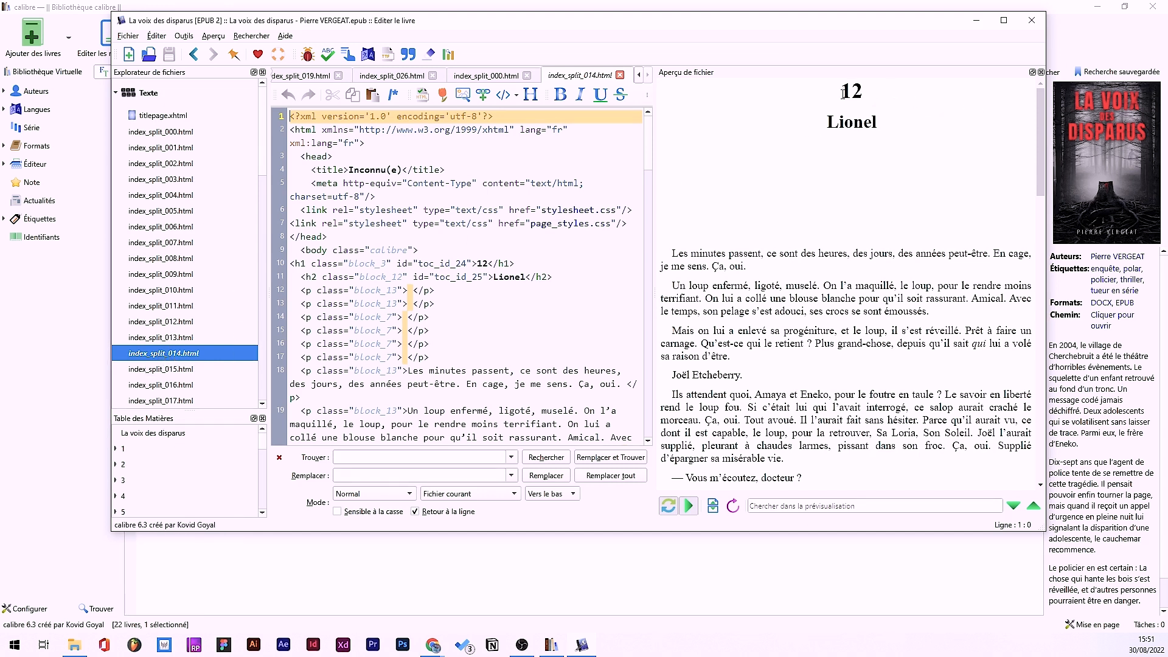
# - Examine the book's opening pages, from index_split_000.html to index_split_003.html, in code and preview
pyautogui.doubleClick(172, 132)
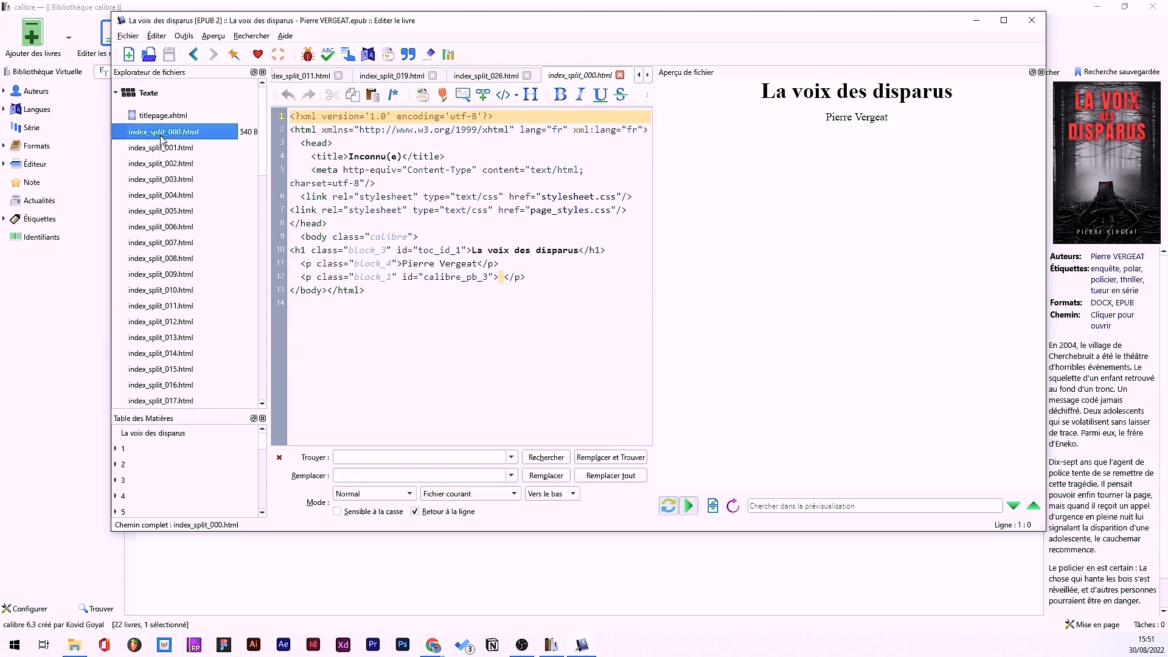
pyautogui.doubleClick(175, 148)
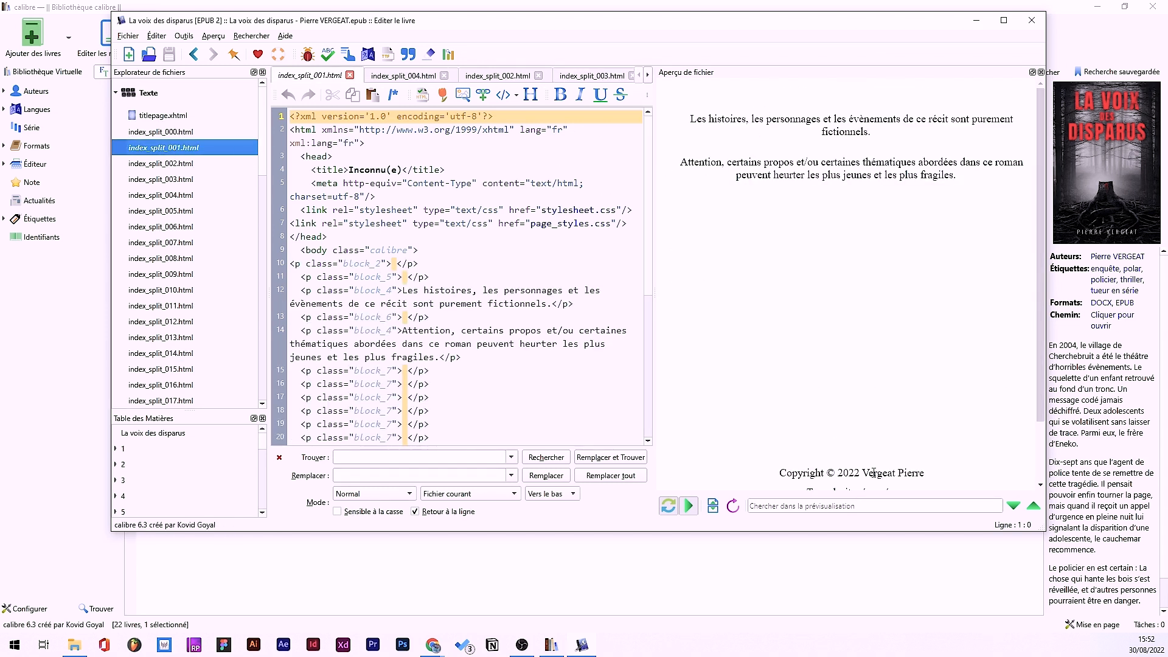
pyautogui.doubleClick(183, 164)
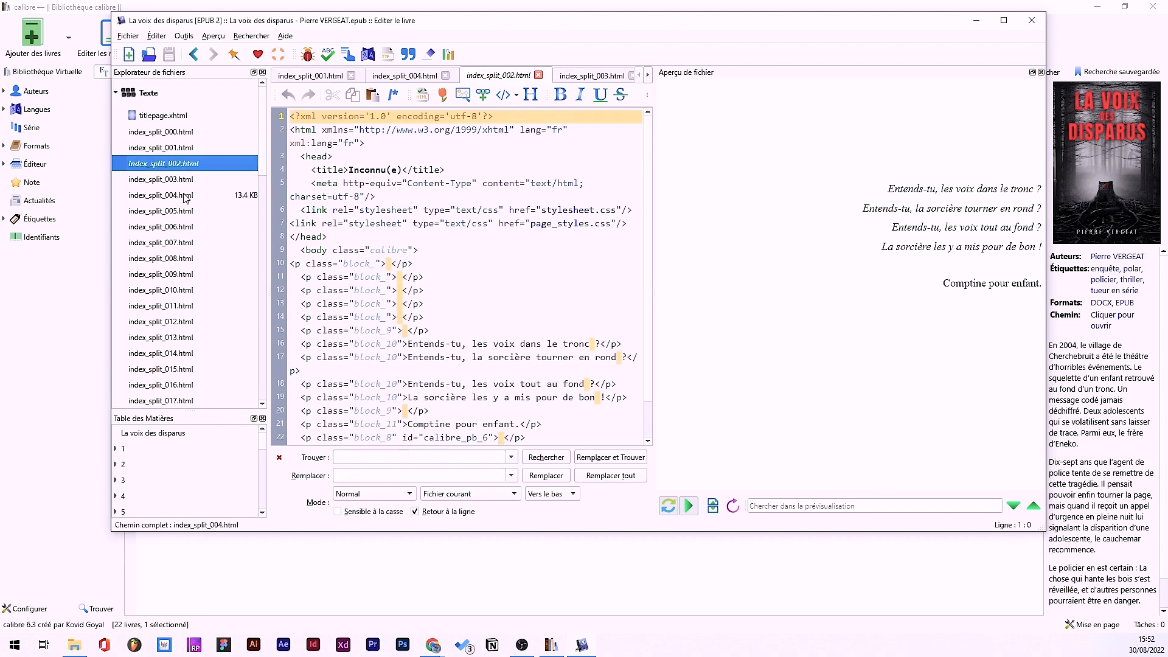
pyautogui.doubleClick(170, 180)
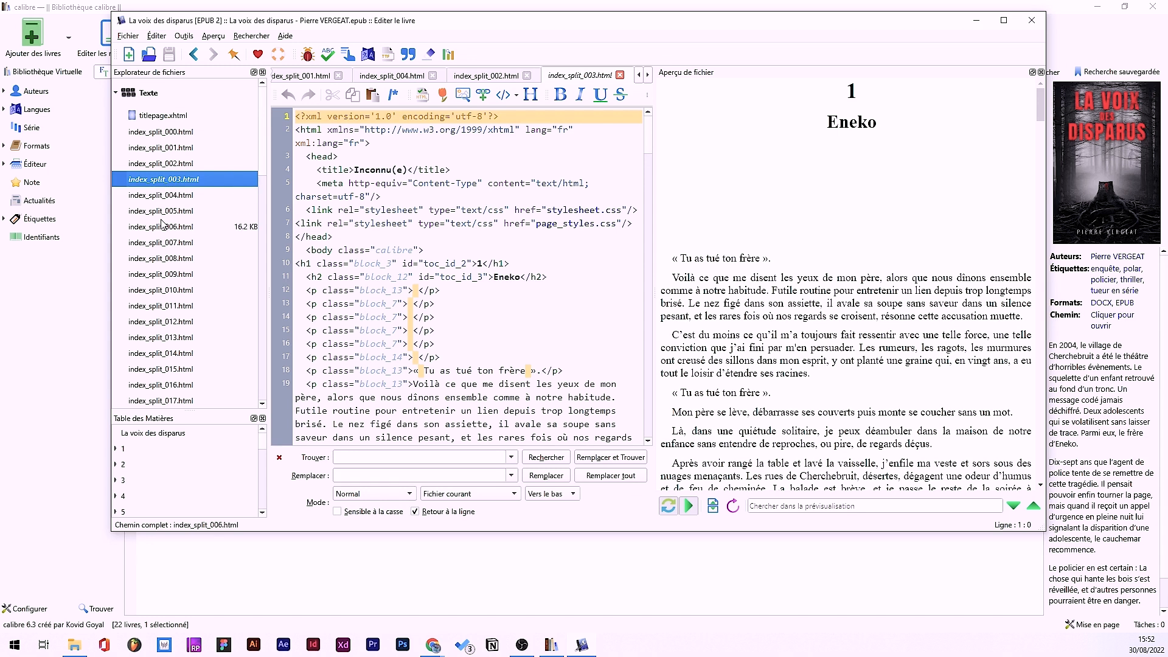
# - Examine the chapter headings and text in index_split_011.html, index_split_026.html and index_split_028.html
pyautogui.click(169, 308)
pyautogui.doubleClick(169, 307)
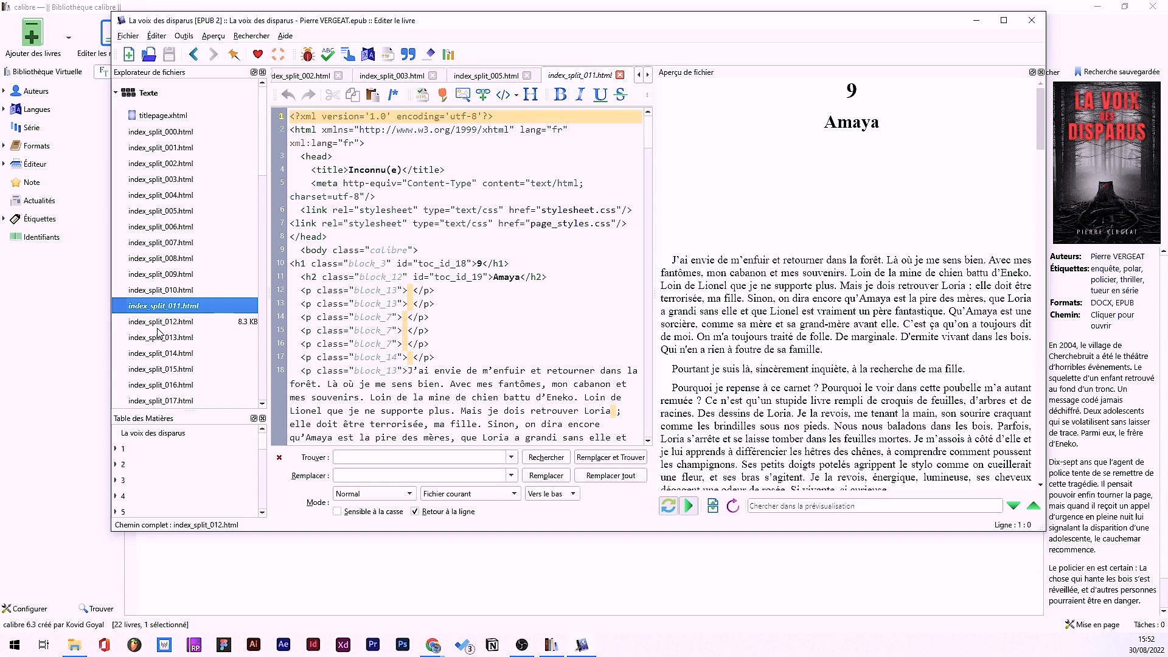
pyautogui.scroll(-5, 161, 316)
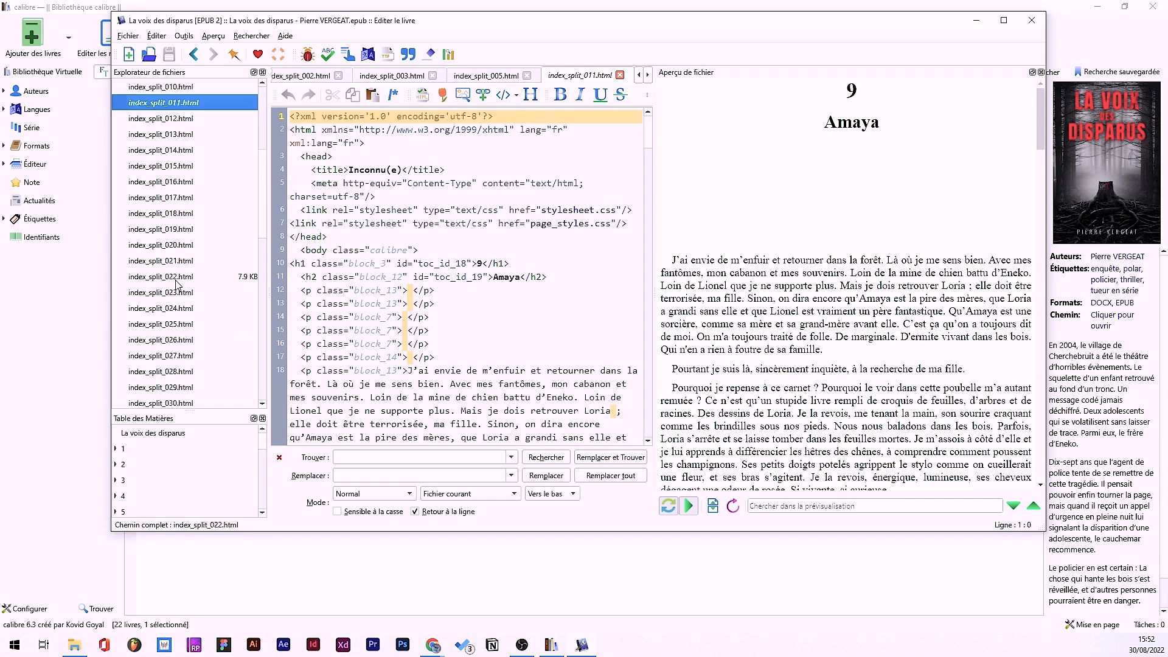
pyautogui.doubleClick(161, 245)
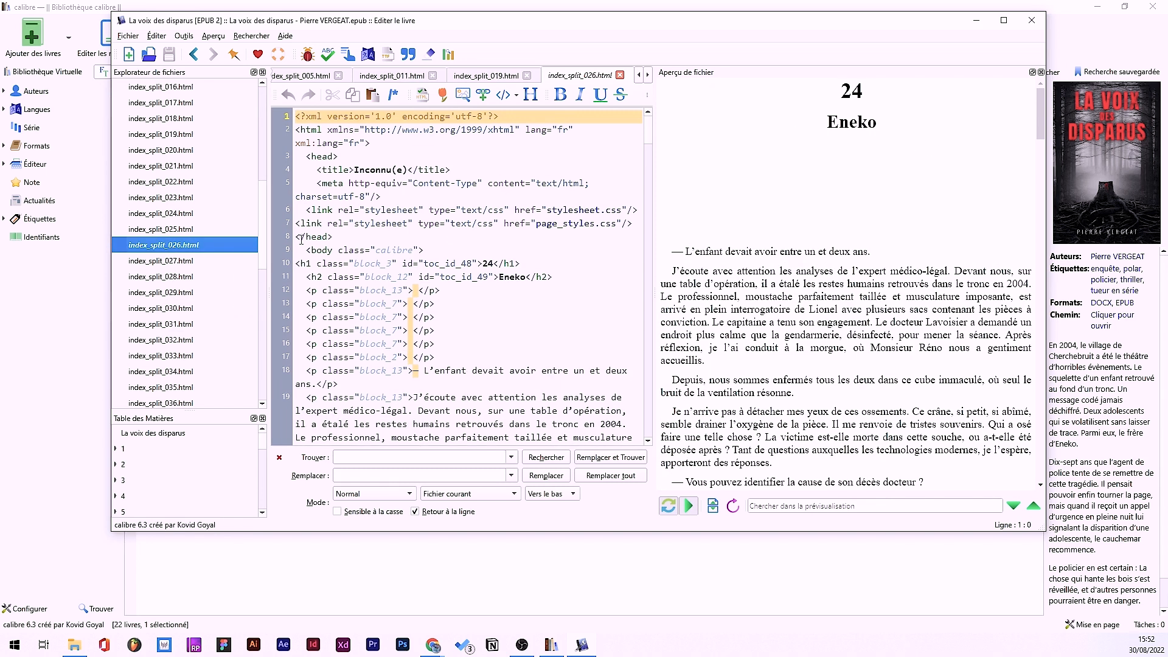
pyautogui.click(141, 277)
pyautogui.doubleClick(141, 277)
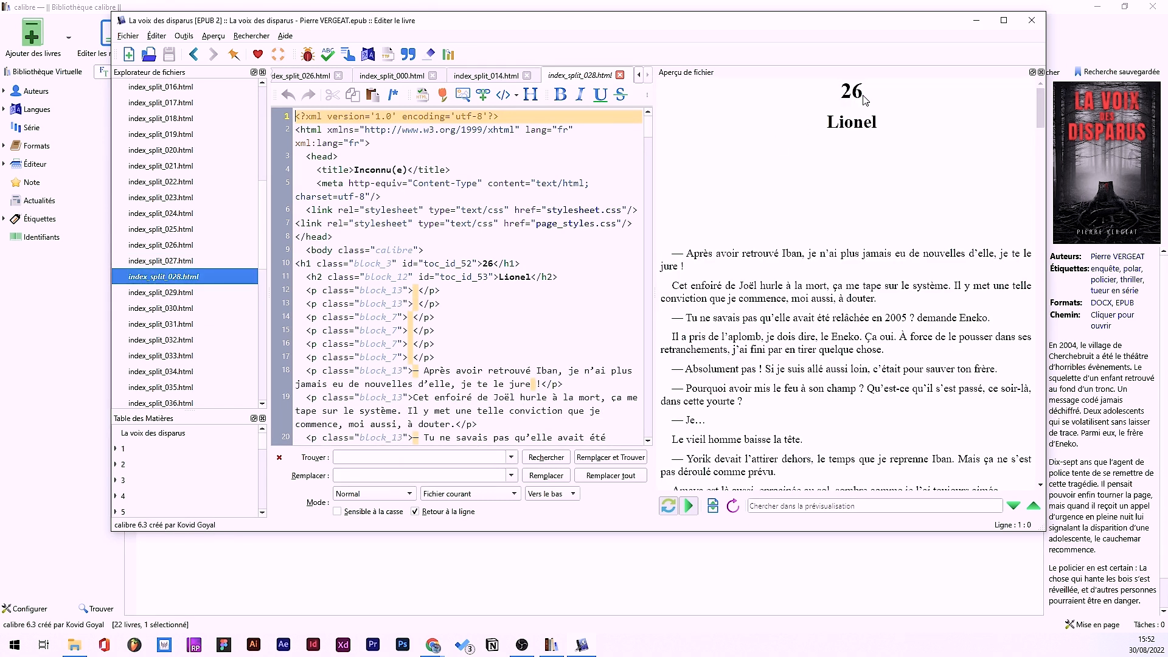
# - Search index_split_028.html for the word "système"
pyautogui.click(344, 457)
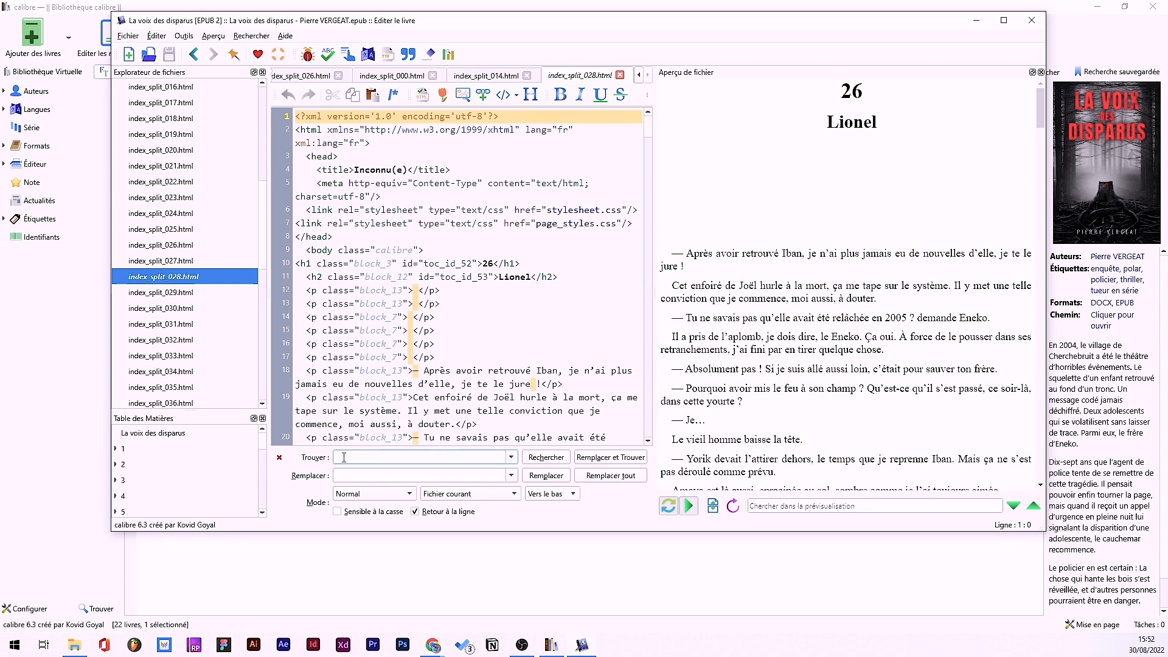
pyautogui.write('sytè')
pyautogui.write('ème')
pyautogui.click(568, 457)
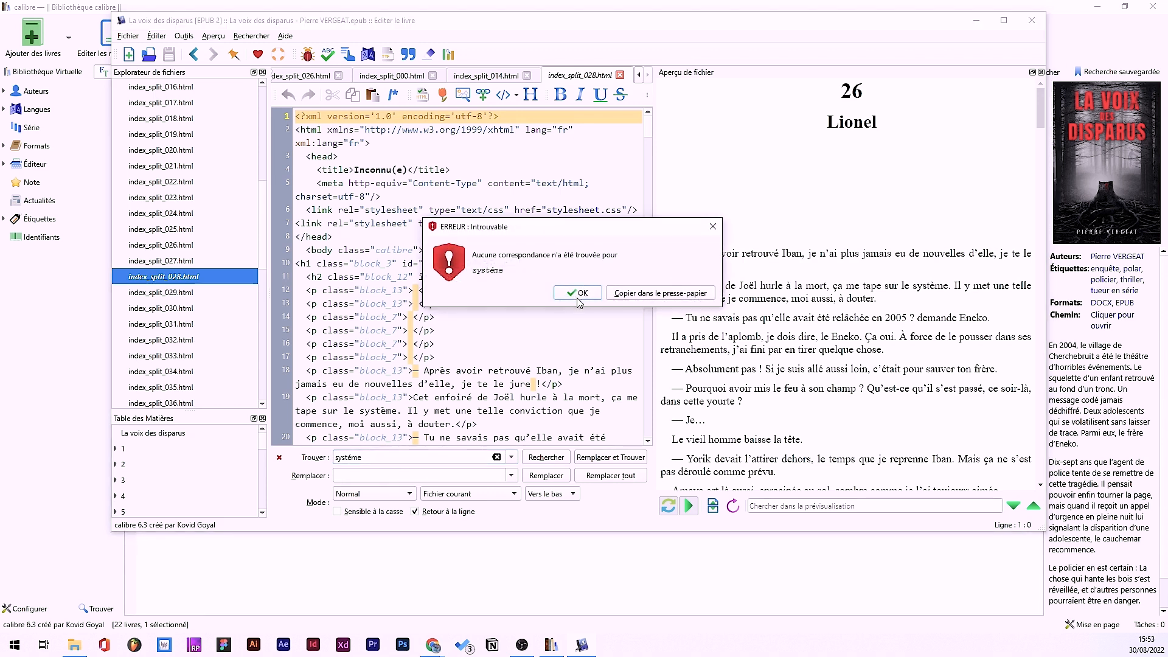
pyautogui.click(578, 298)
# - Search index_split_028.html for "homme" and place the cursor in that word in the "Le vieil homme baisse la tête." sentence
pyautogui.doubleClick(348, 456)
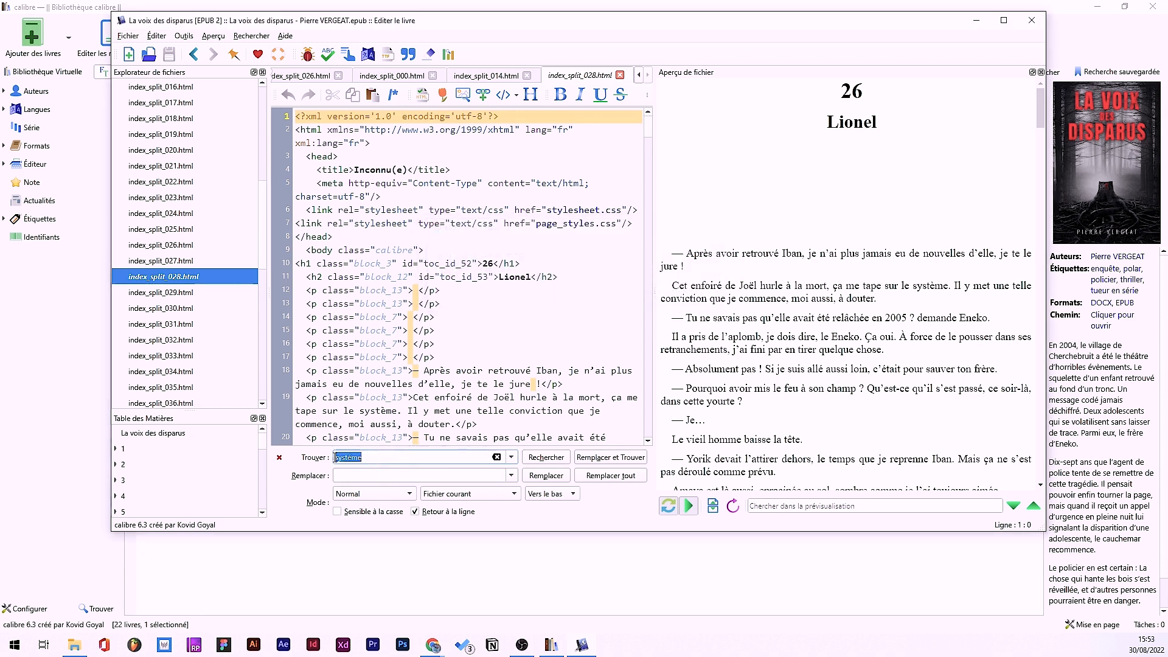
pyautogui.scroll(-5, 456, 369)
pyautogui.scroll(5, 456, 368)
pyautogui.write('homme')
pyautogui.click(546, 457)
pyautogui.click(469, 276)
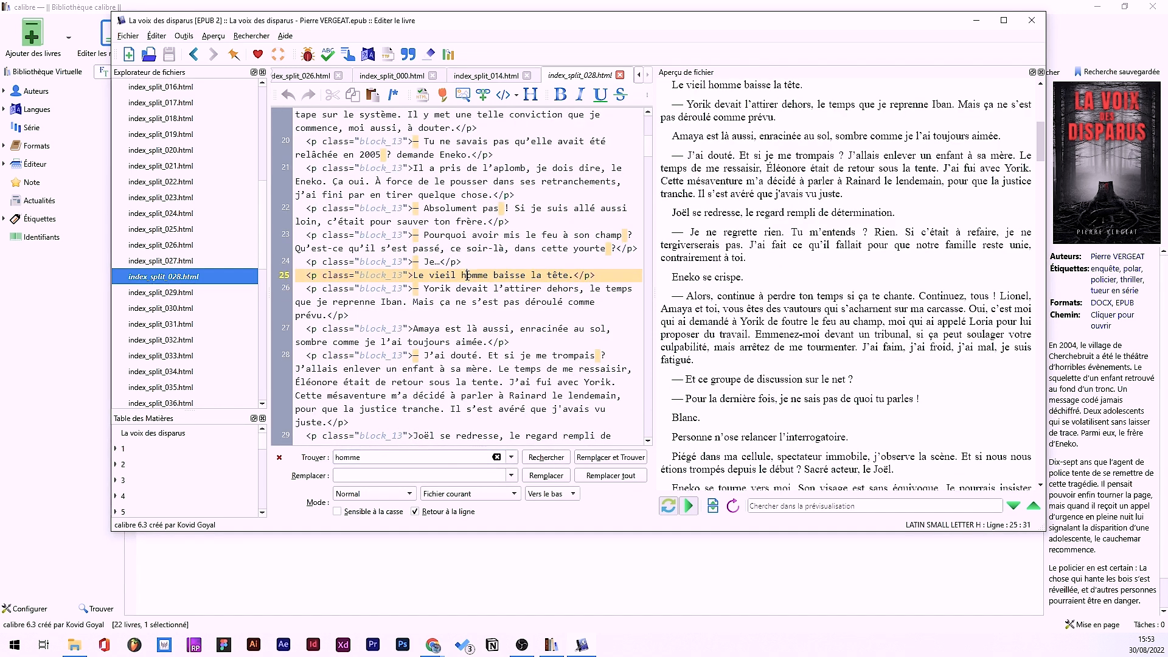
# - Delete letters from "homme" in the sentence "Le vieil homme baisse la tête." and retype the word in full
pyautogui.moveTo(462, 275); pyautogui.dragTo(489, 275)
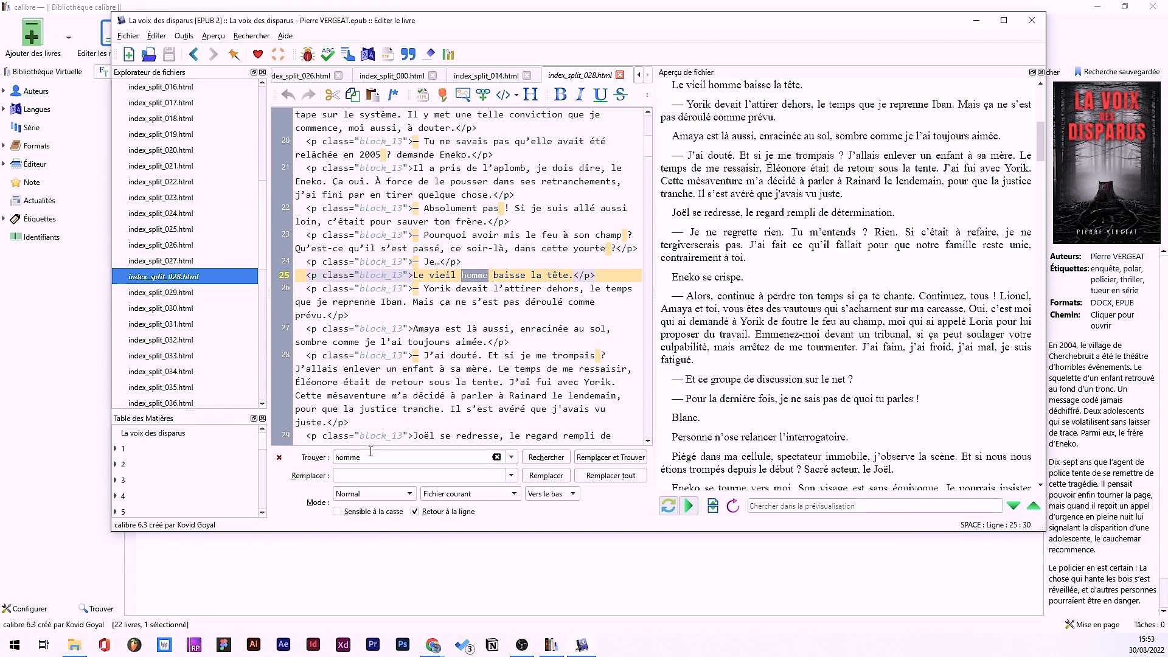
pyautogui.click(487, 288)
pyautogui.moveTo(488, 275)
pyautogui.mouseDown()
pyautogui.moveTo(467, 274)
pyautogui.moveTo(480, 272)
pyautogui.mouseUp()
pyautogui.press('BackSpace')
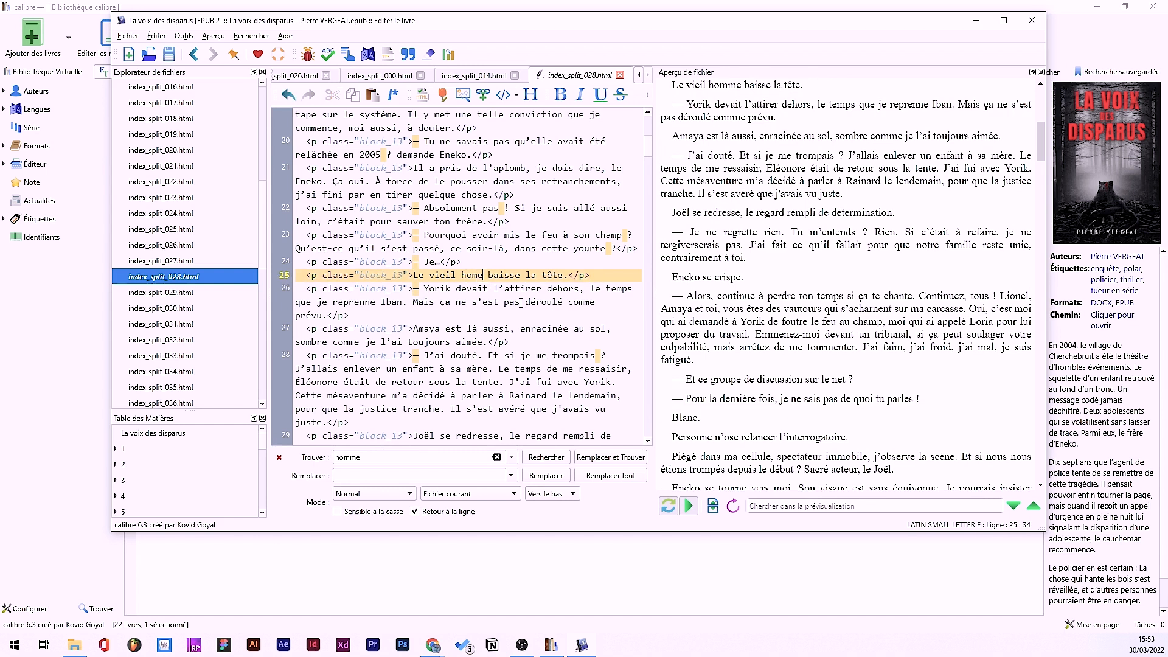
pyautogui.write('me')
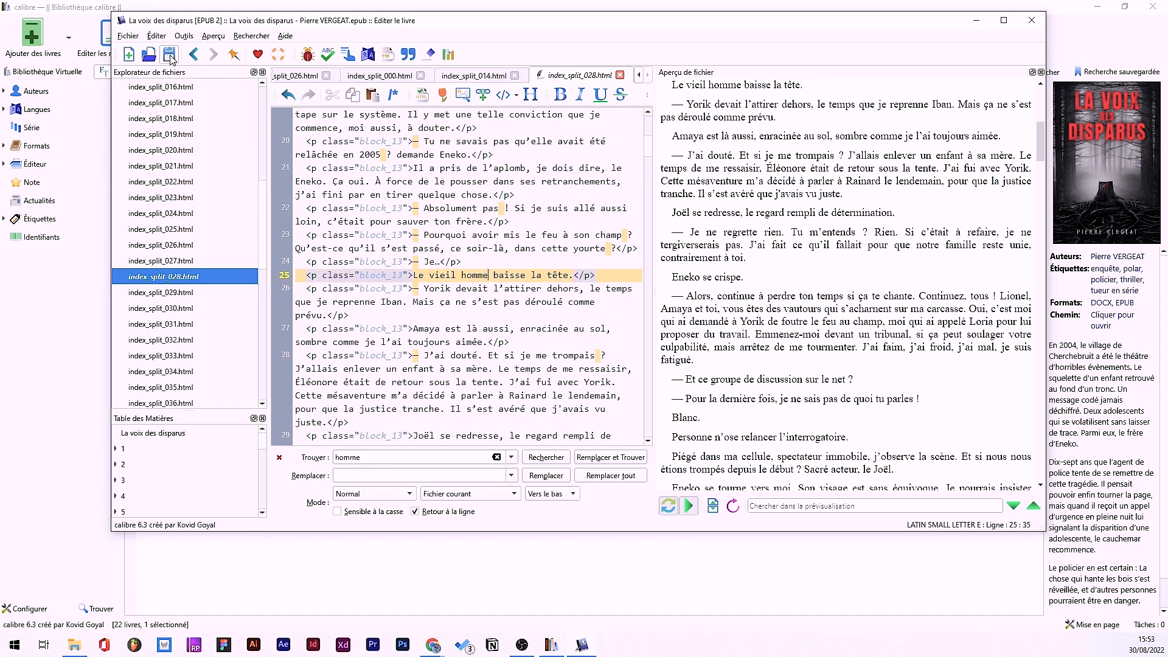
# - Save the edited EPUB and close the book editor
pyautogui.click(128, 35)
pyautogui.click(148, 155)
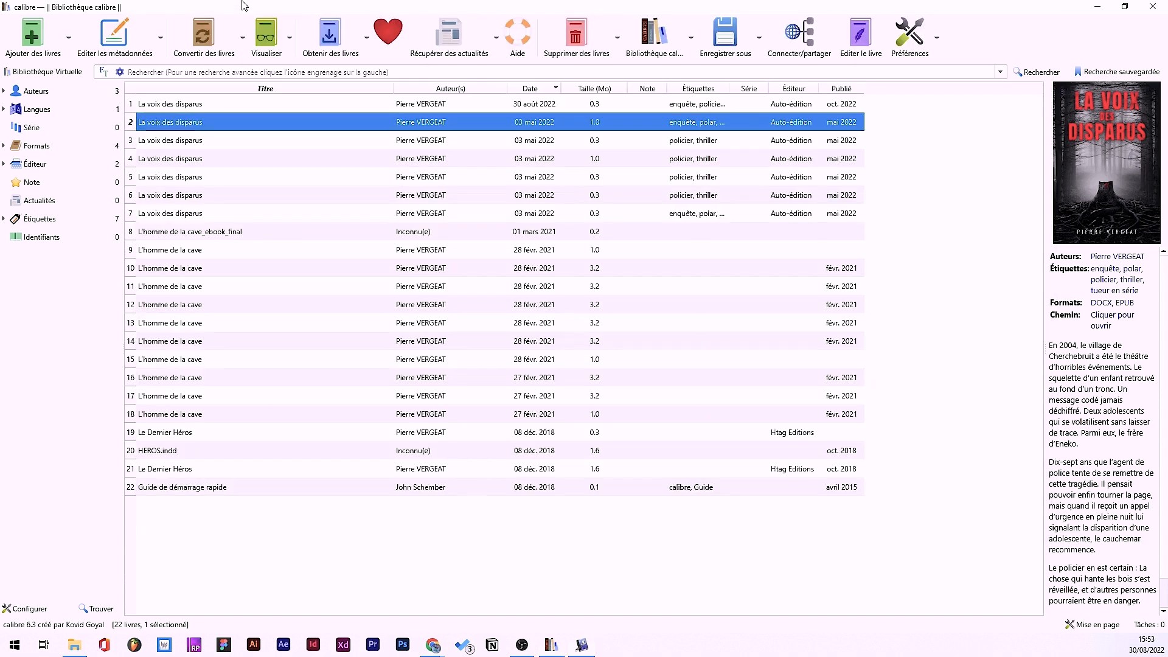
pyautogui.click(170, 54)
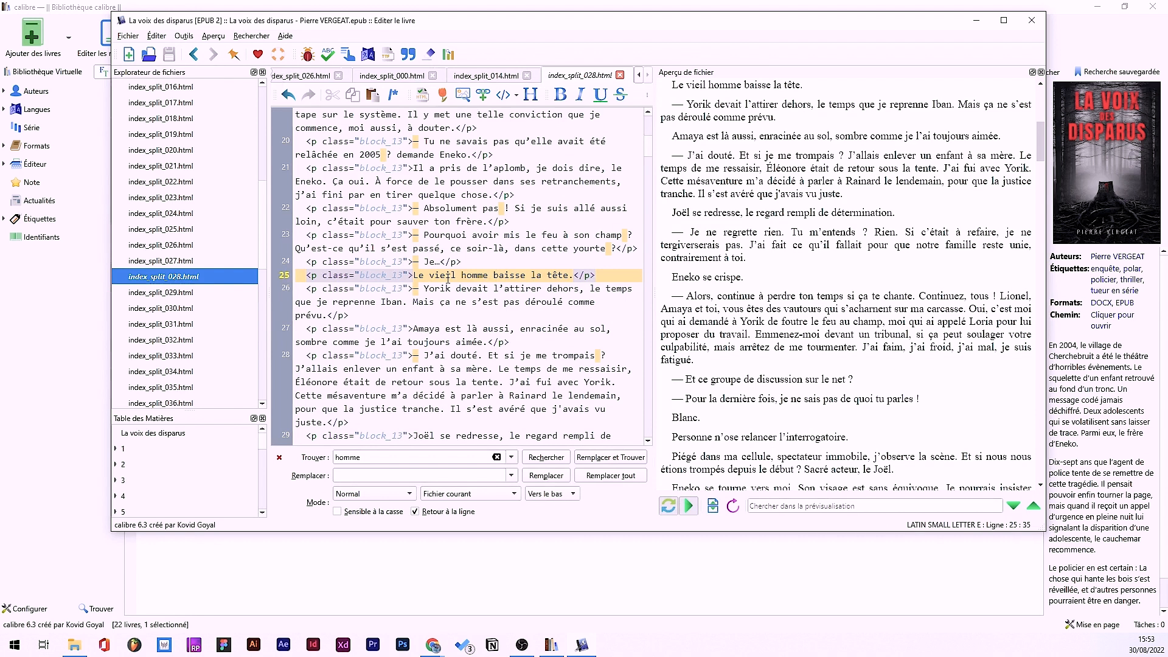
pyautogui.click(1031, 20)
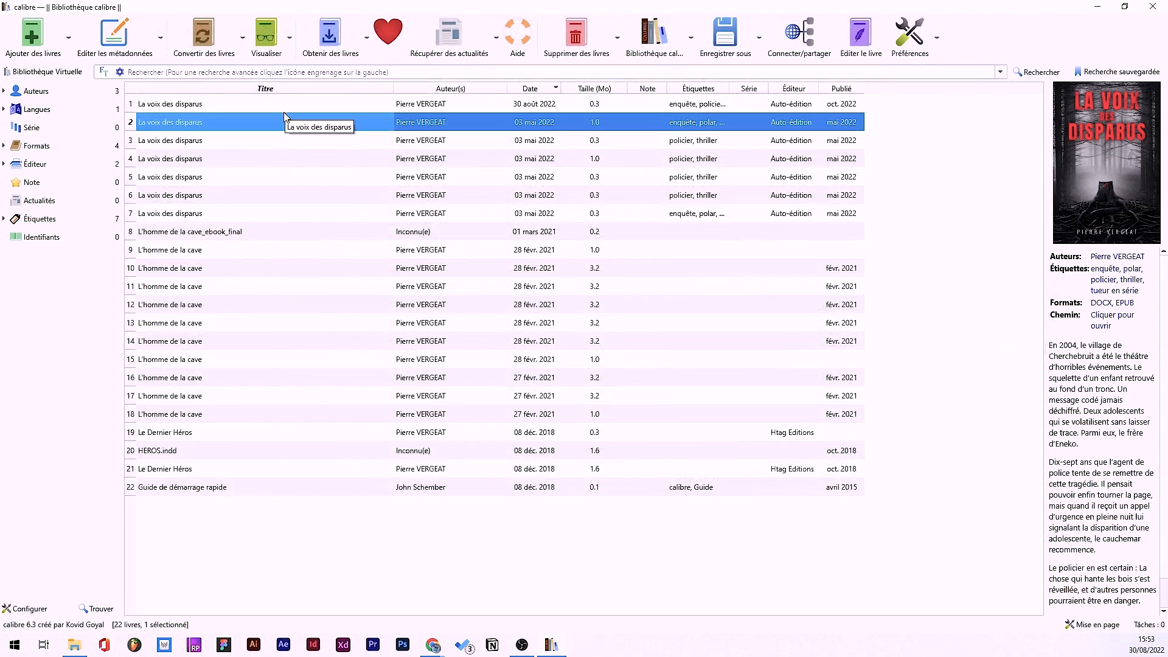
# - Switch to File Explorer and select the La voix des disparus EPUB file in the EPUB folder
pyautogui.click(74, 645)
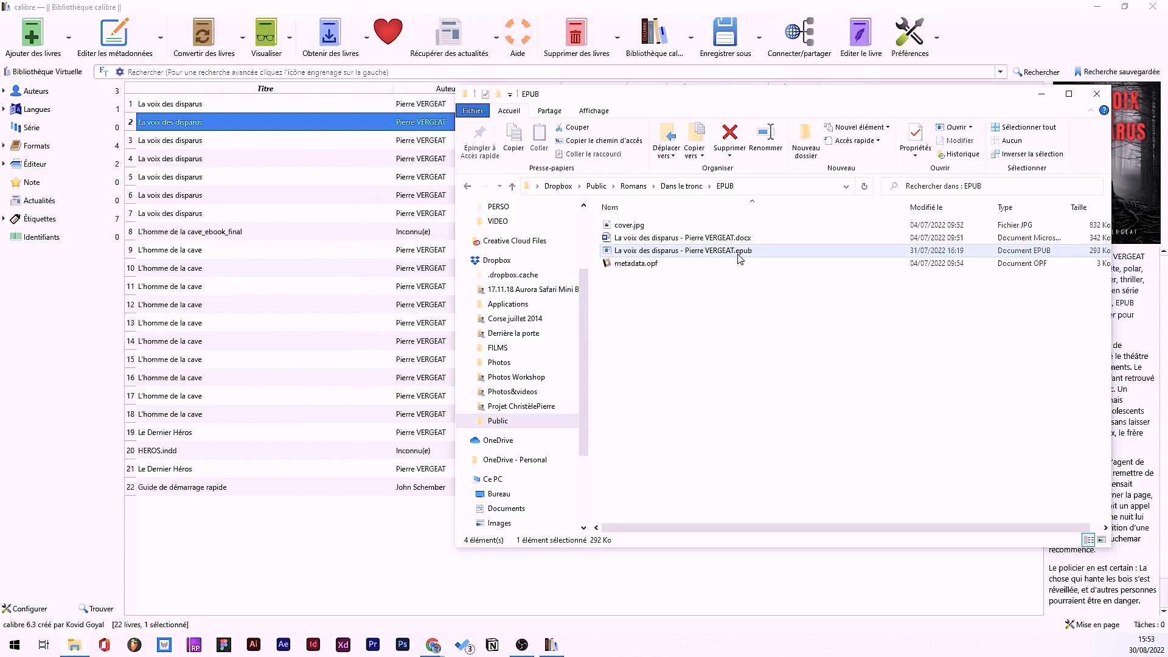
pyautogui.click(669, 285)
pyautogui.click(634, 251)
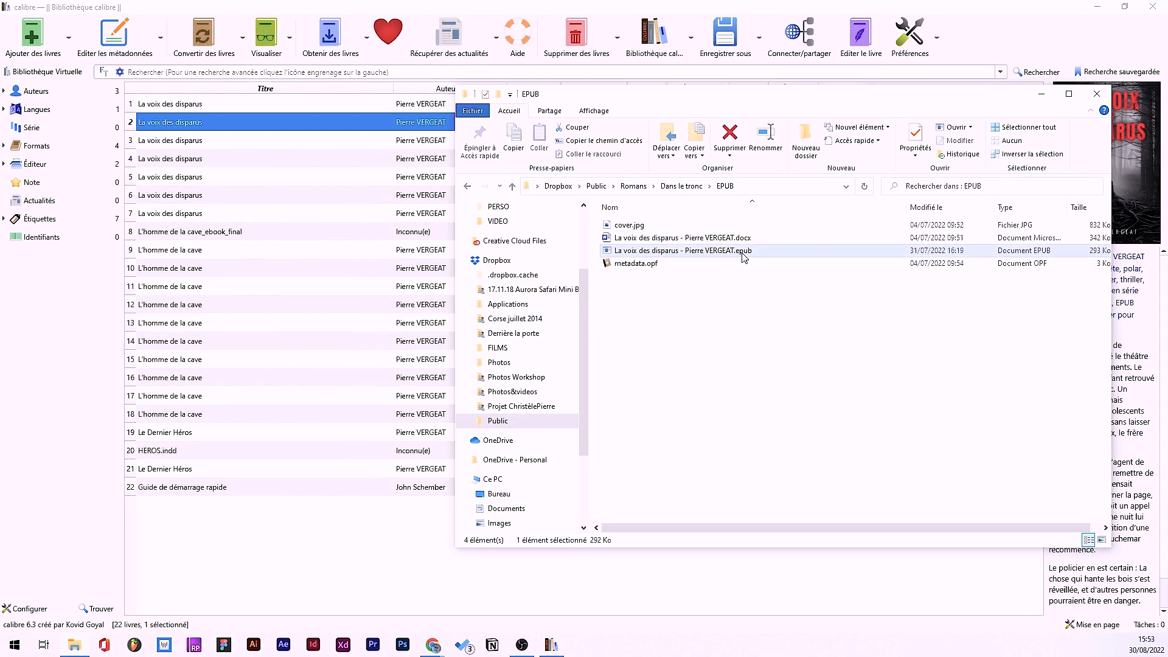